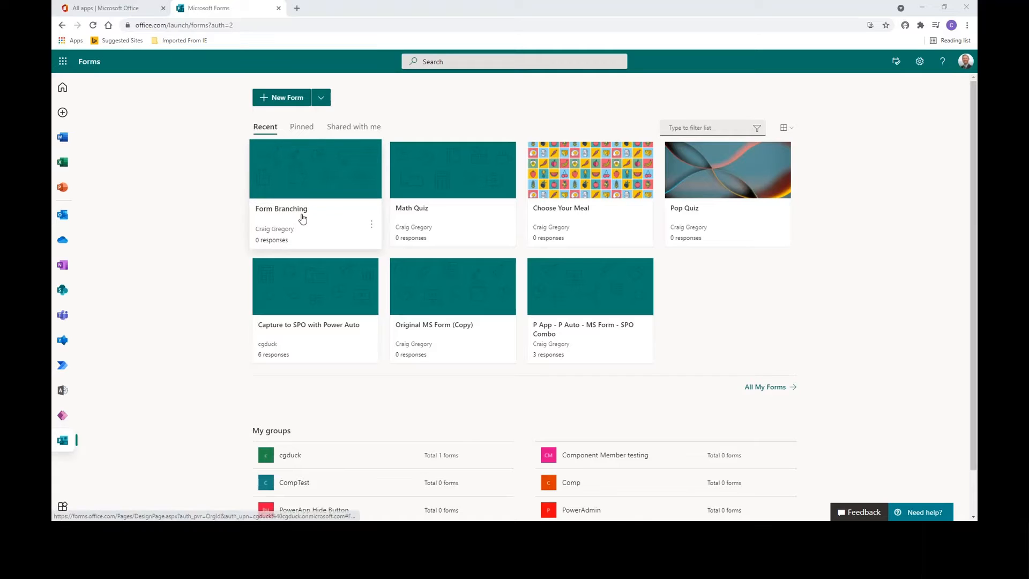
Open the Form Branching form and look through its seven questions
click(309, 215)
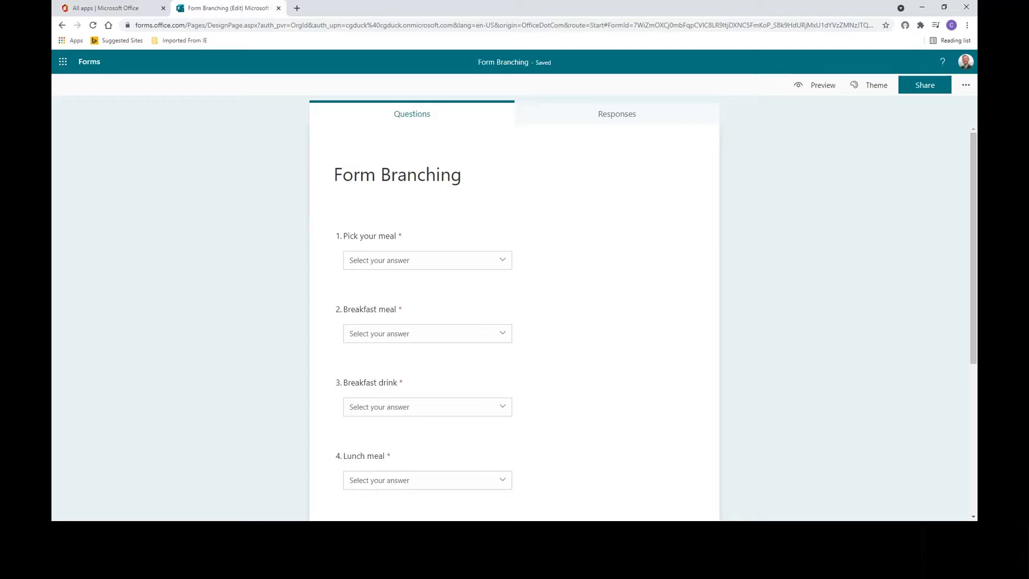
drag(972, 293, 950, 463)
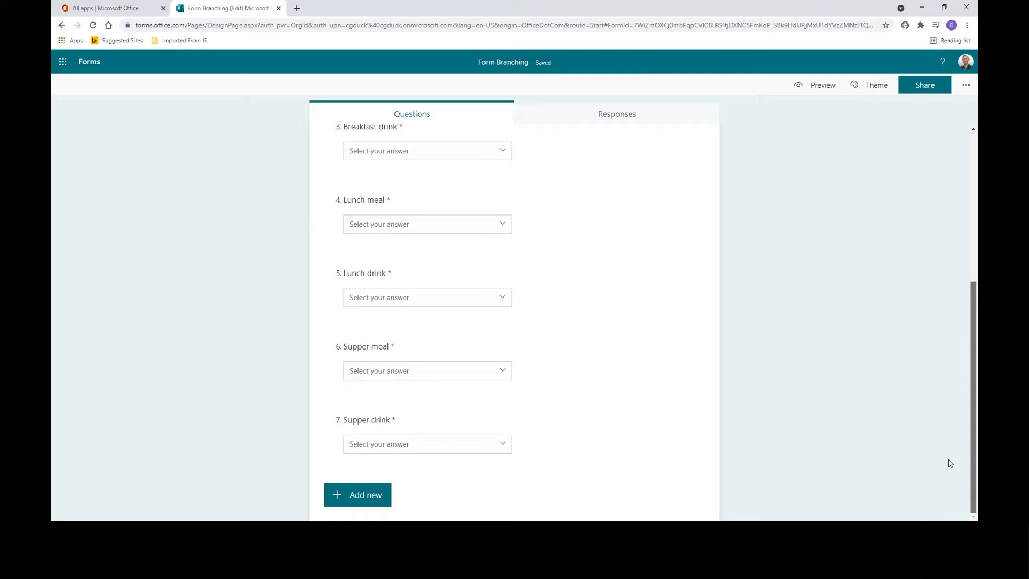
drag(950, 463, 926, 292)
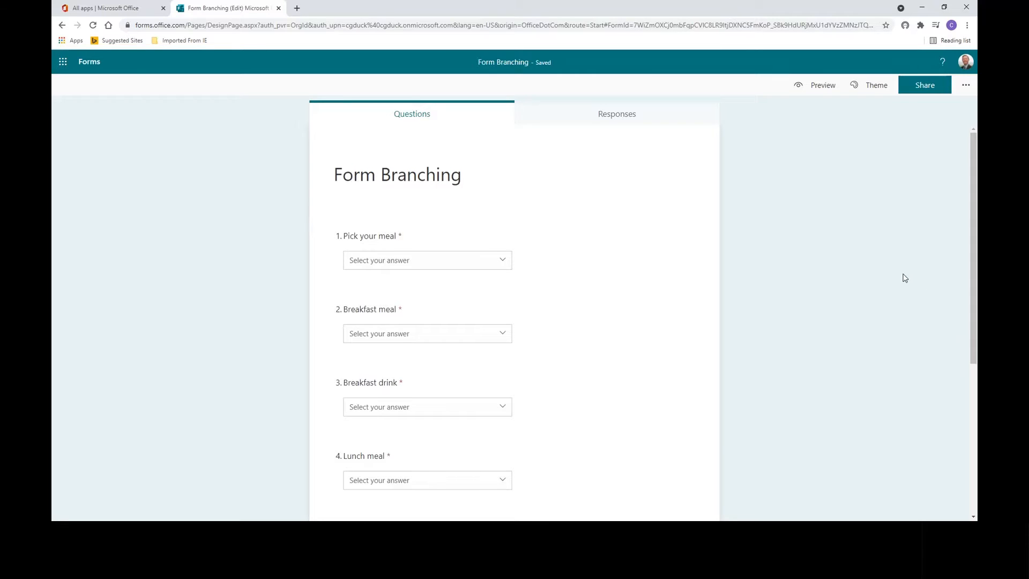
Open the branching options from the "Pick your meal" question
click(644, 247)
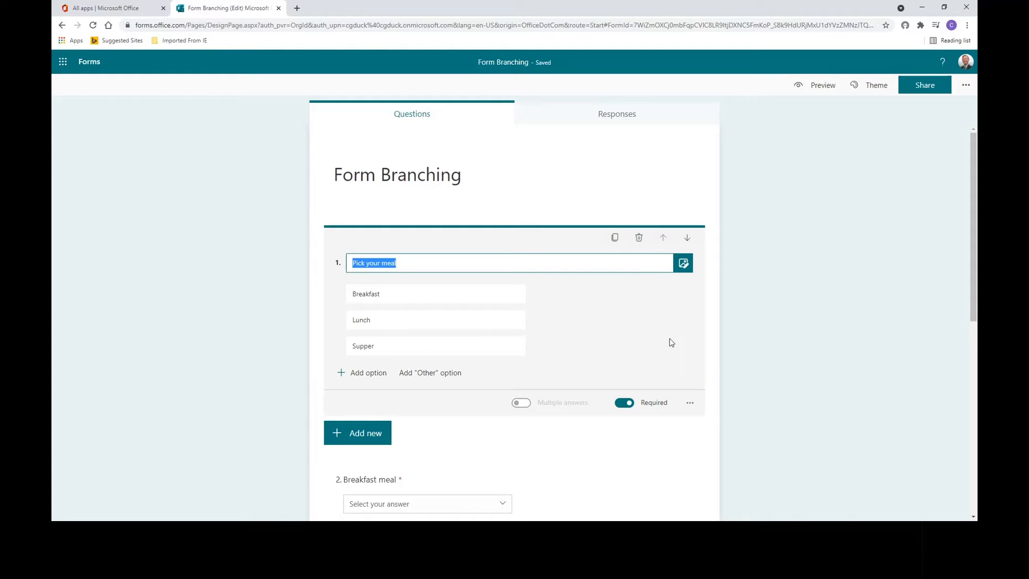
click(689, 404)
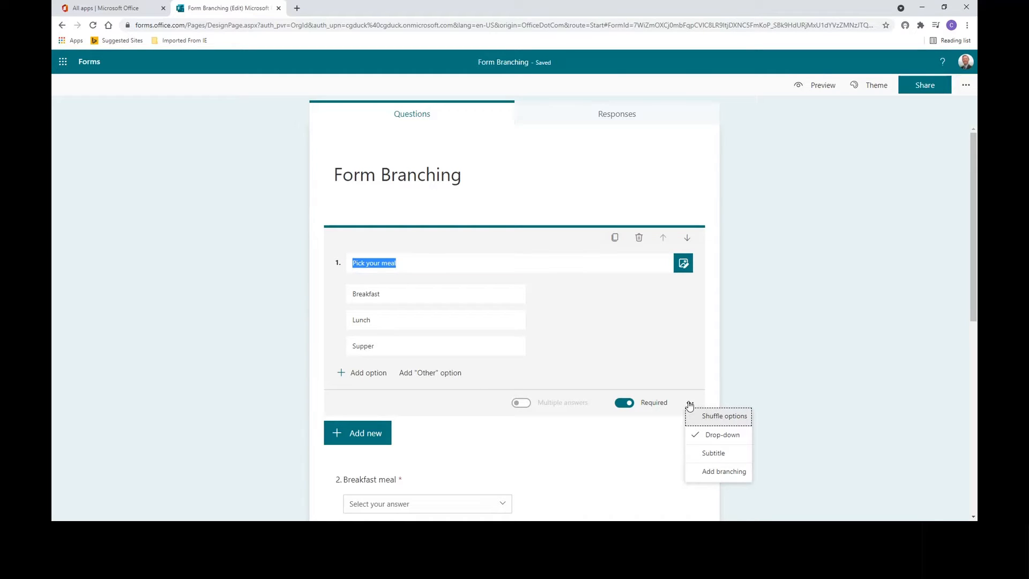
click(710, 473)
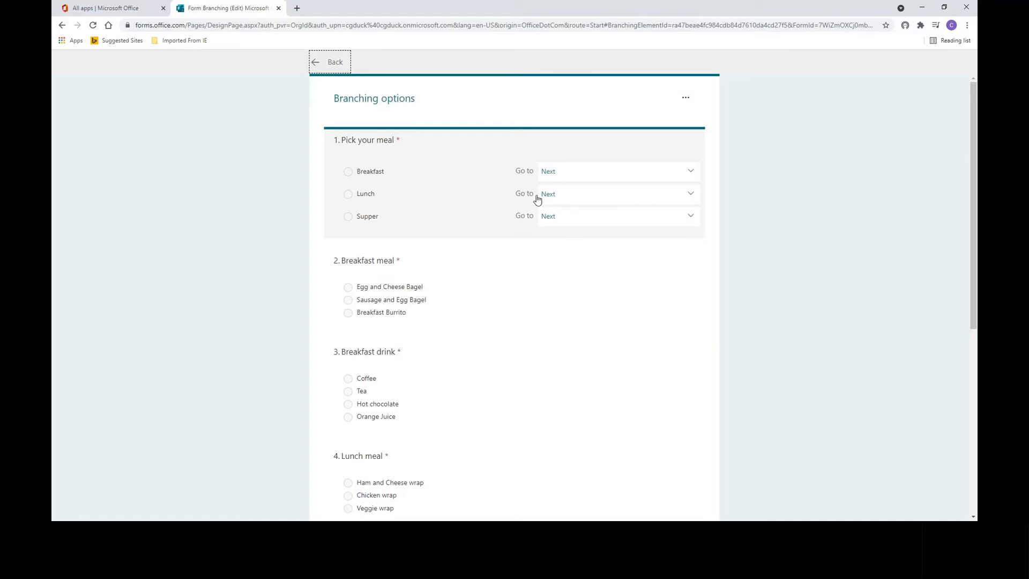
For "Pick your meal", branch Lunch to "4. Lunch meal" and Supper to "6. Supper meal"
click(692, 196)
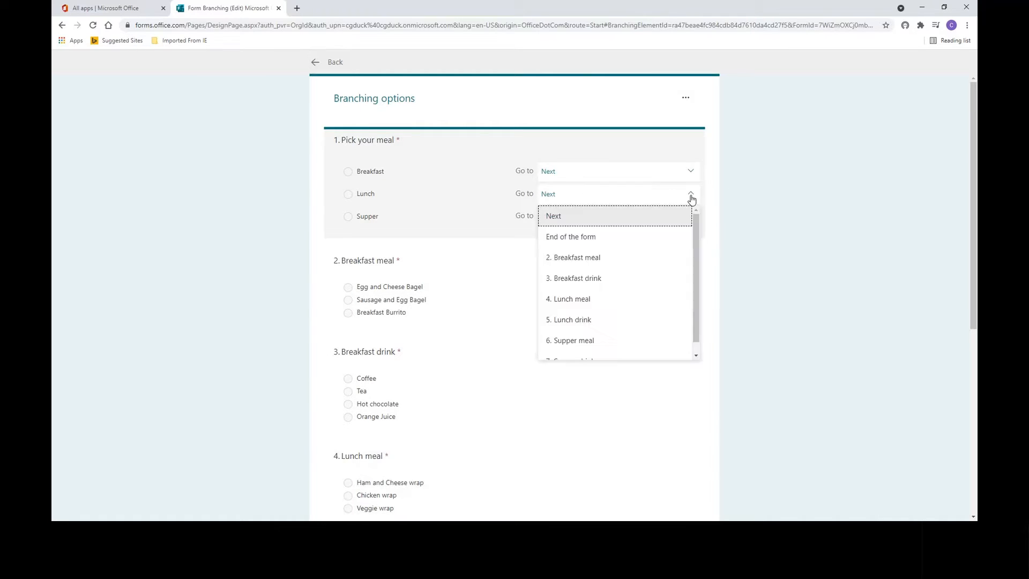
click(630, 299)
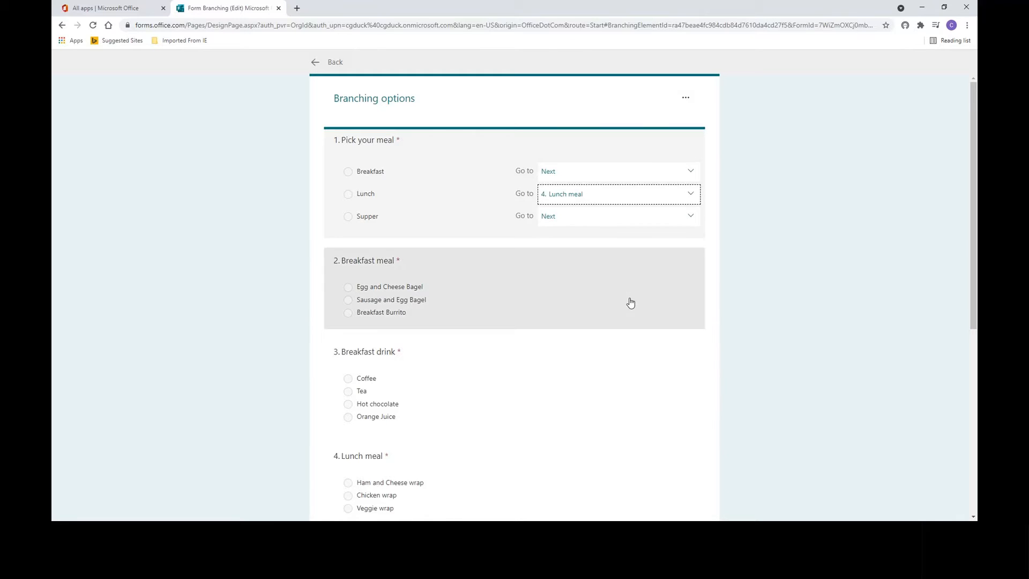
click(689, 223)
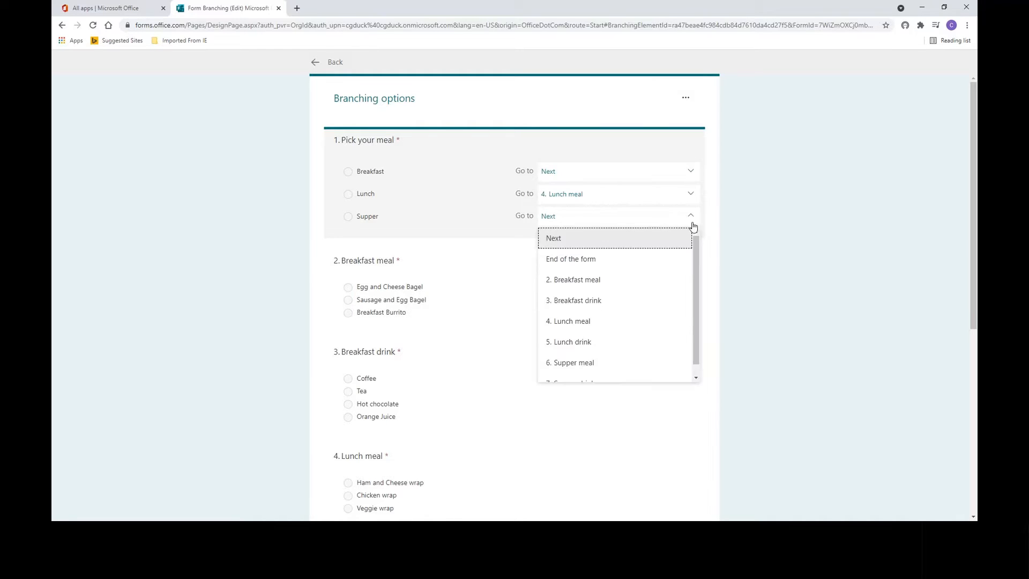
click(635, 364)
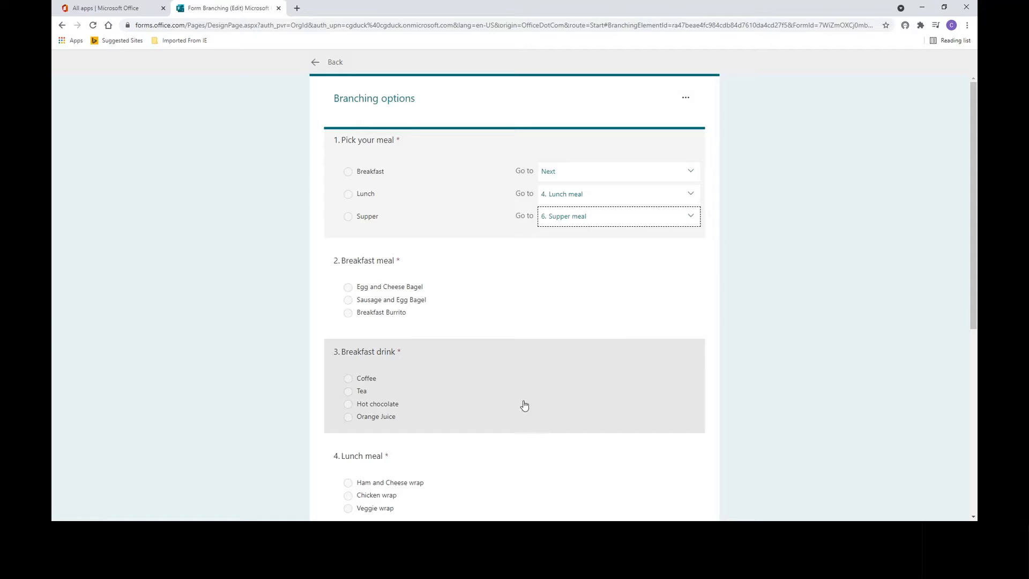
Branch all four Breakfast drink answers (Coffee, Tea, Hot chocolate, Orange Juice) to "End of the form"
click(552, 371)
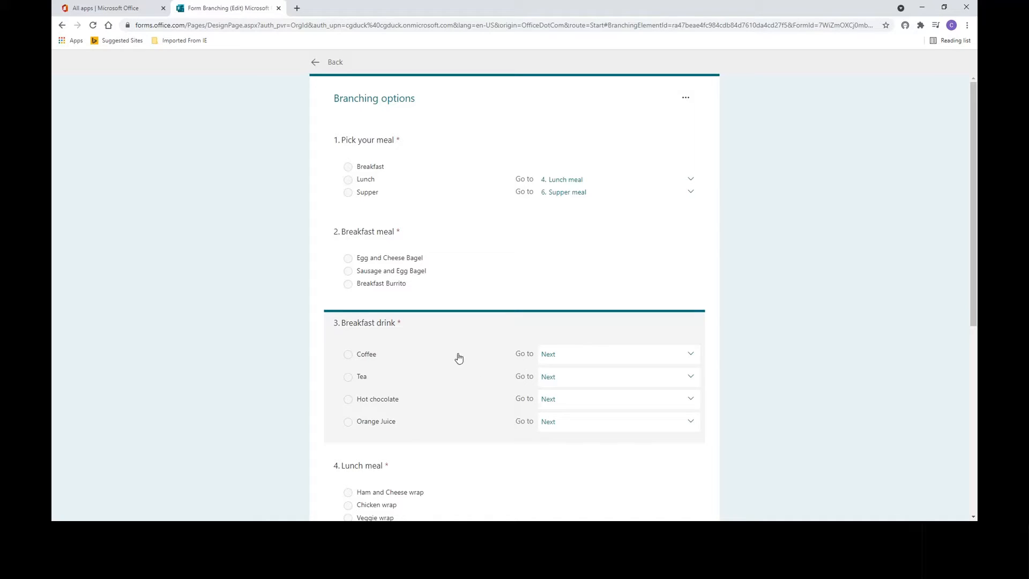
click(691, 355)
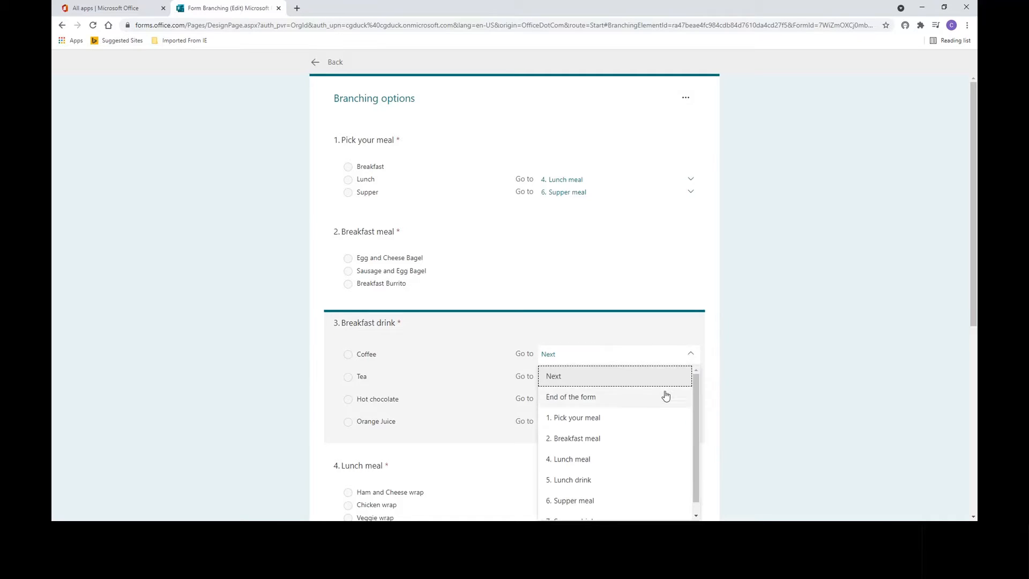
click(663, 398)
click(689, 377)
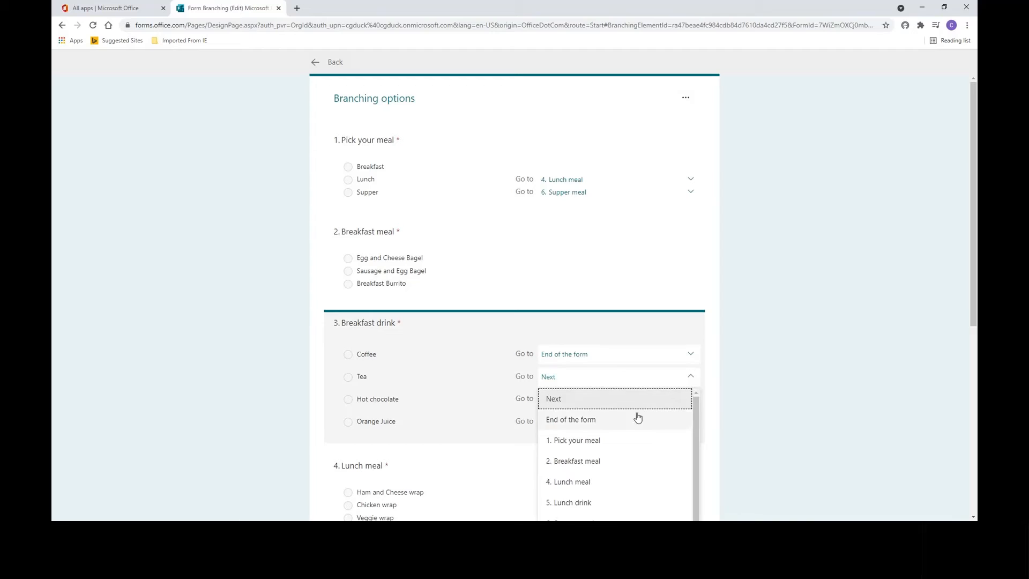
click(635, 420)
click(691, 400)
click(617, 444)
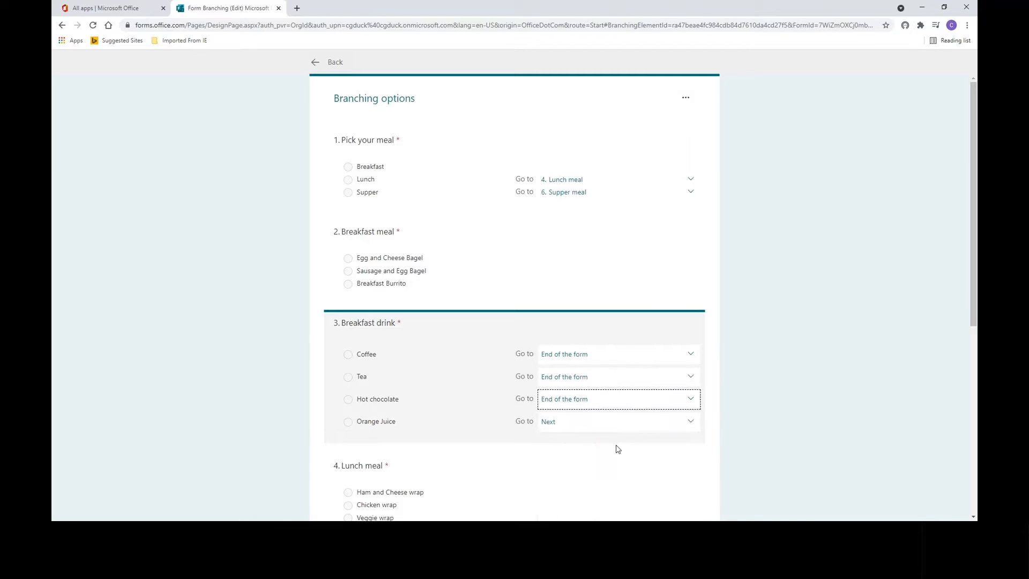
click(690, 421)
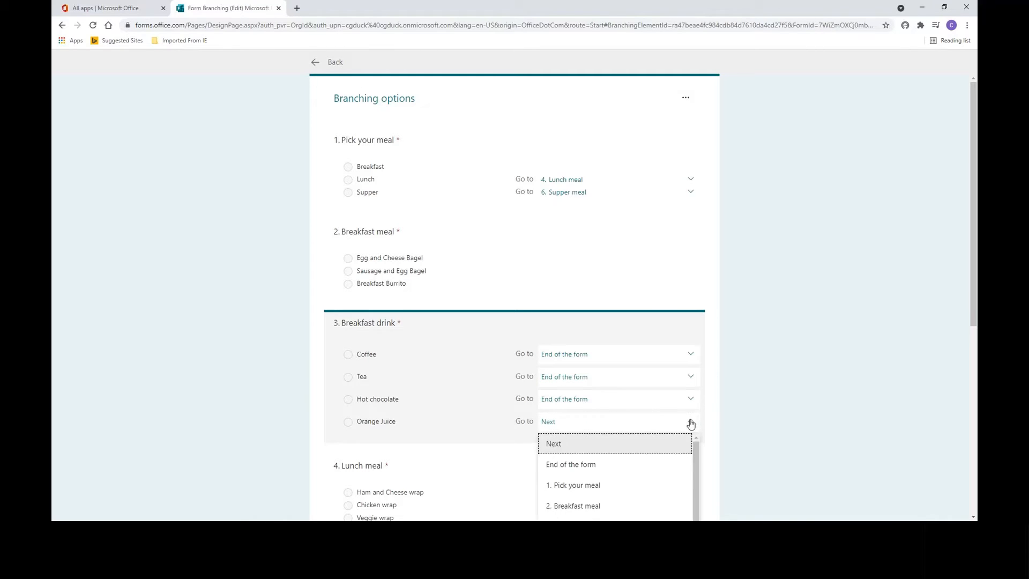
click(649, 473)
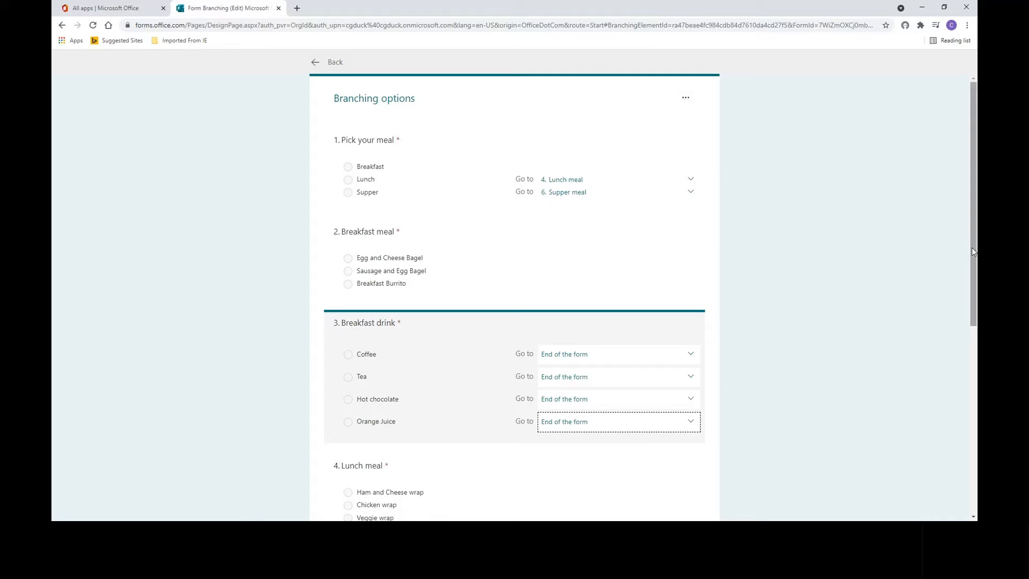
Branch all four Lunch drink answers (Soda, Water, Tea, Coffee) to "End of the form"
drag(972, 246, 948, 395)
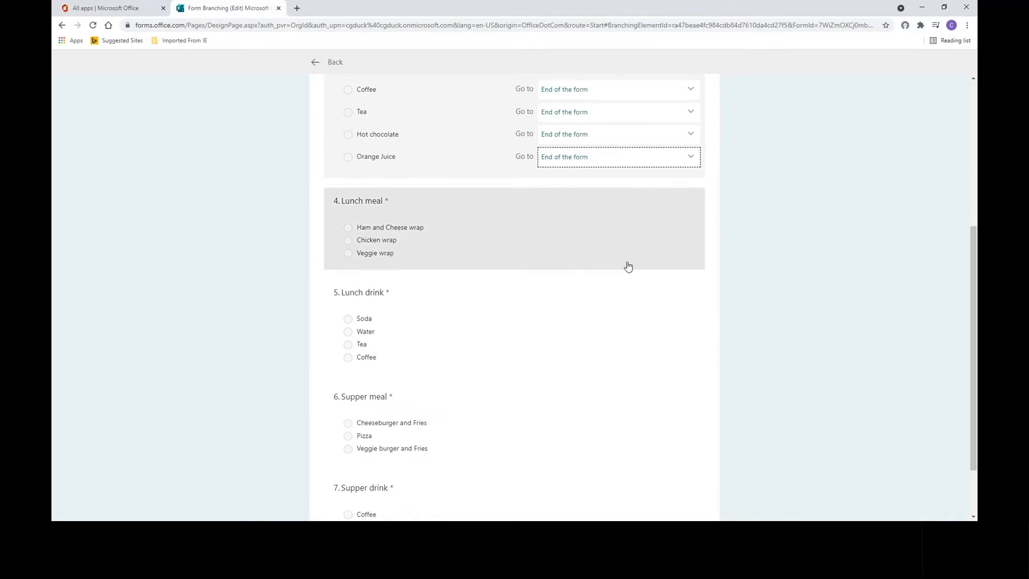
click(594, 239)
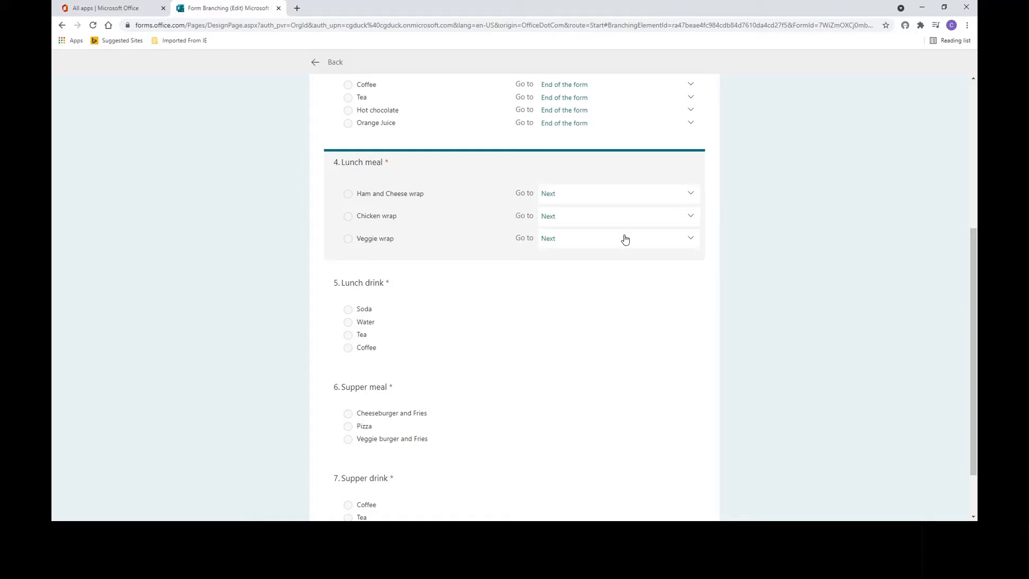
click(533, 306)
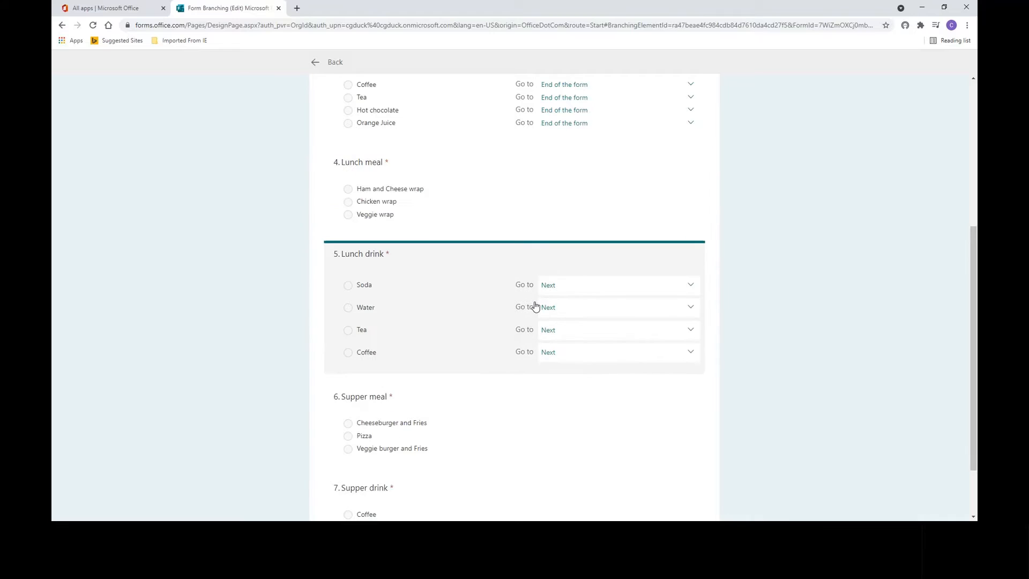
click(604, 289)
click(595, 329)
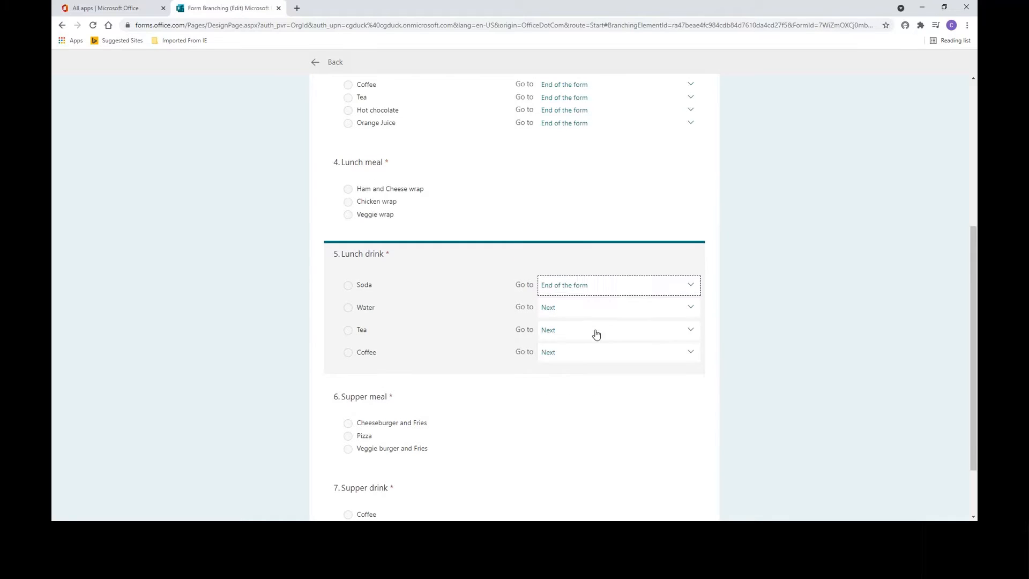
click(586, 309)
click(580, 348)
click(572, 331)
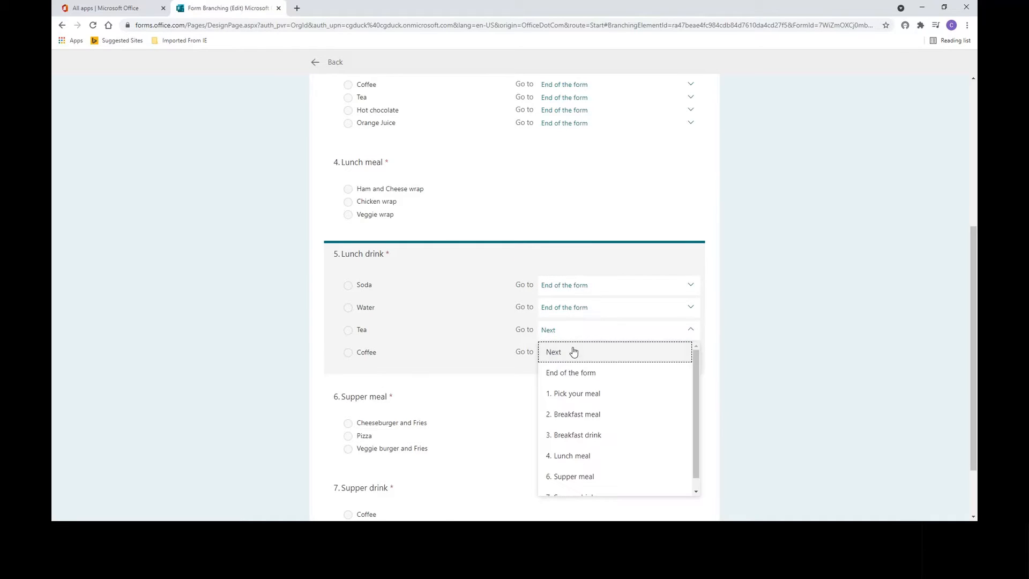
click(568, 372)
click(564, 351)
click(559, 396)
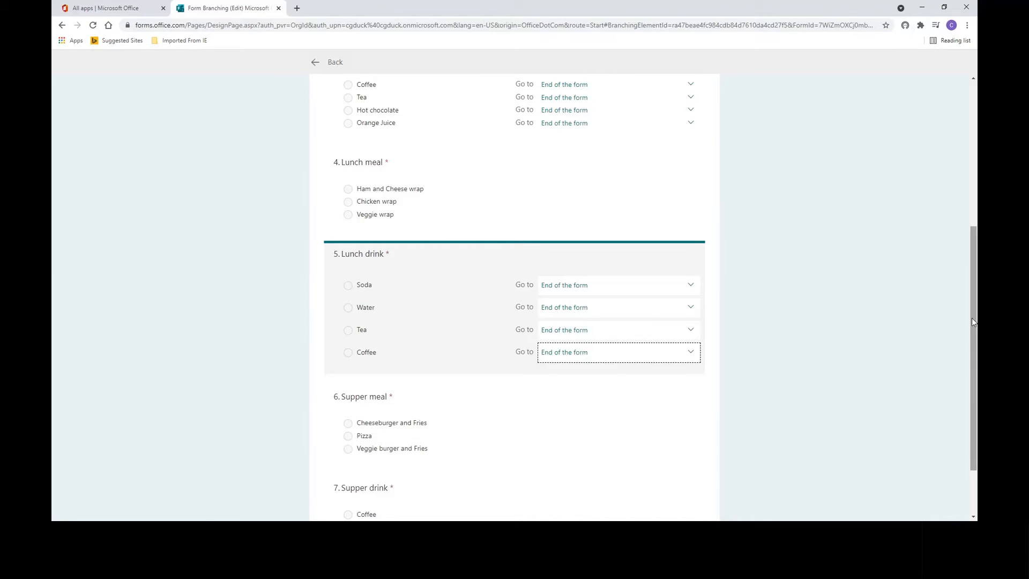
Branch all four Supper drink answers (Coffee, Tea, Water, Soda) to "End of the form"
scroll(973, 322, down, 1)
click(577, 373)
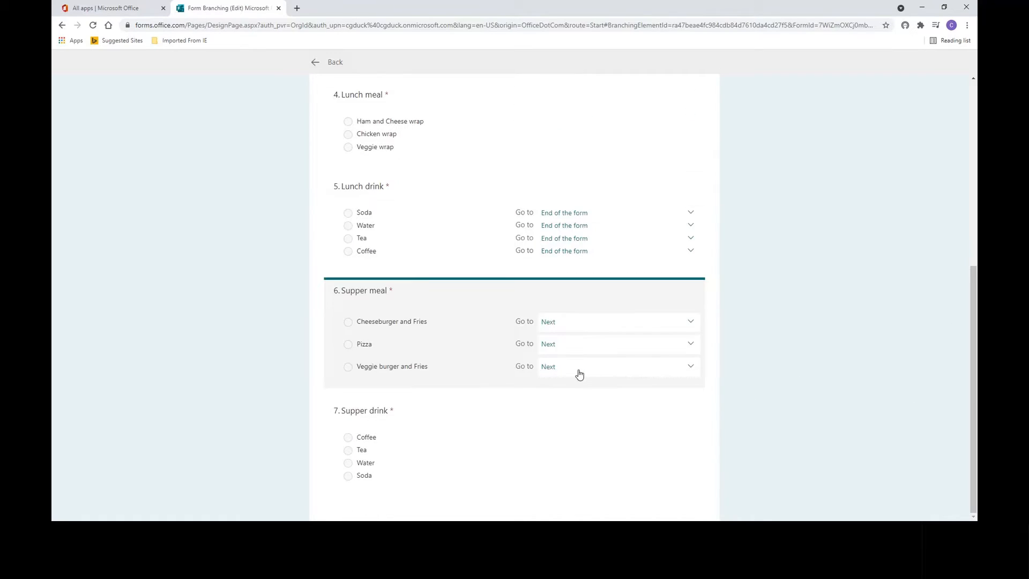
click(571, 434)
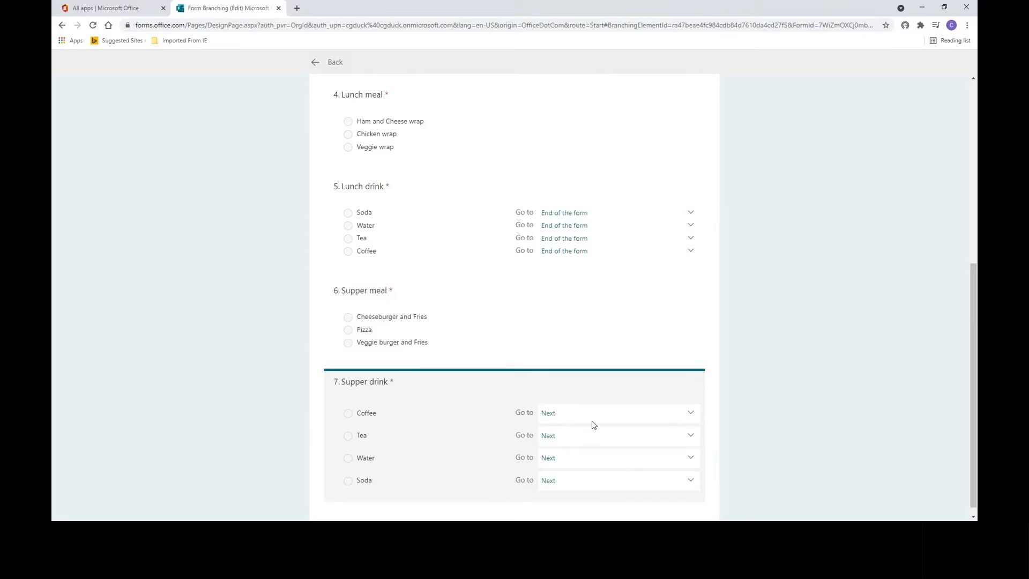
click(592, 416)
click(580, 455)
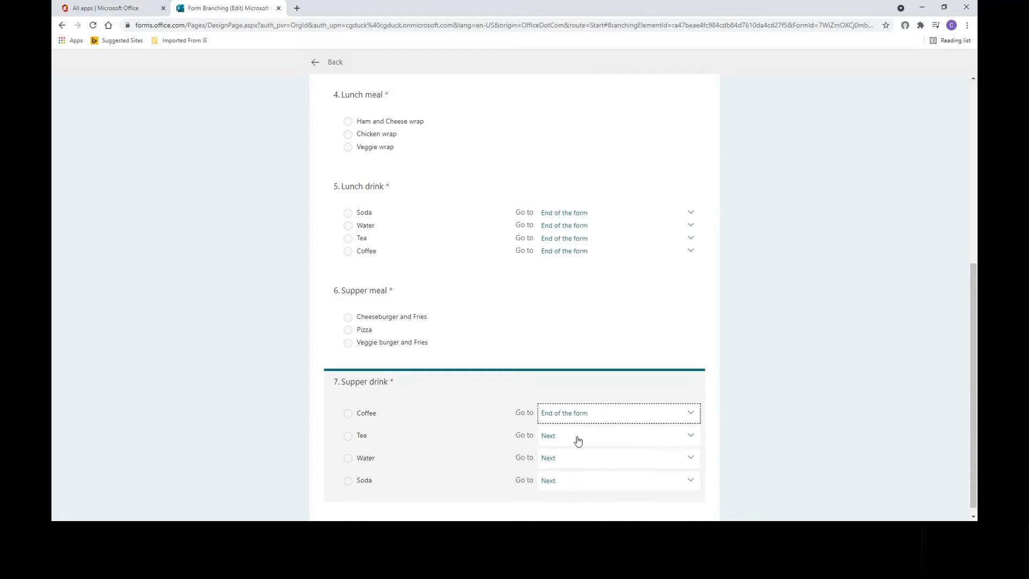
click(578, 441)
click(571, 477)
click(572, 463)
click(569, 499)
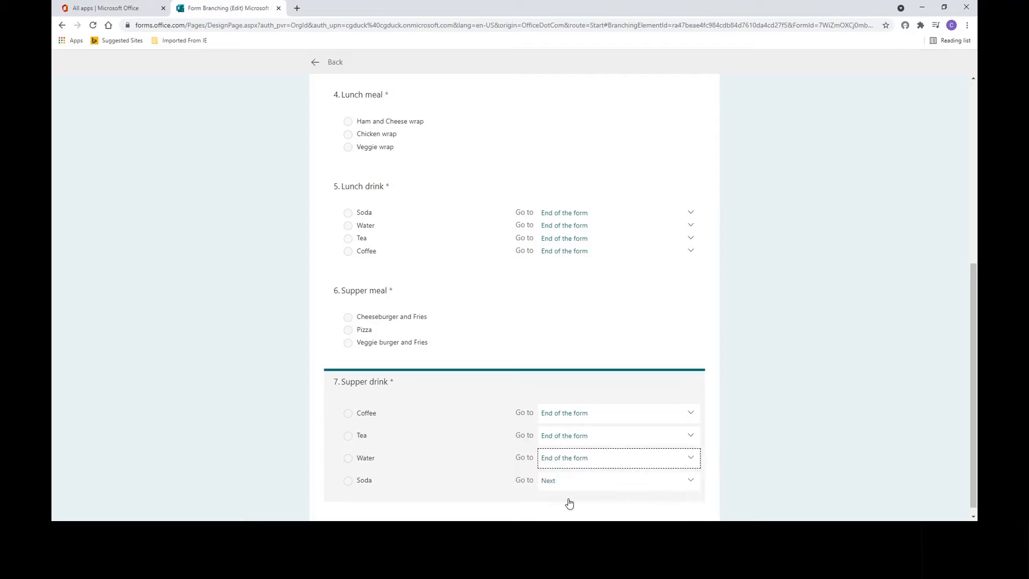
click(566, 484)
click(567, 515)
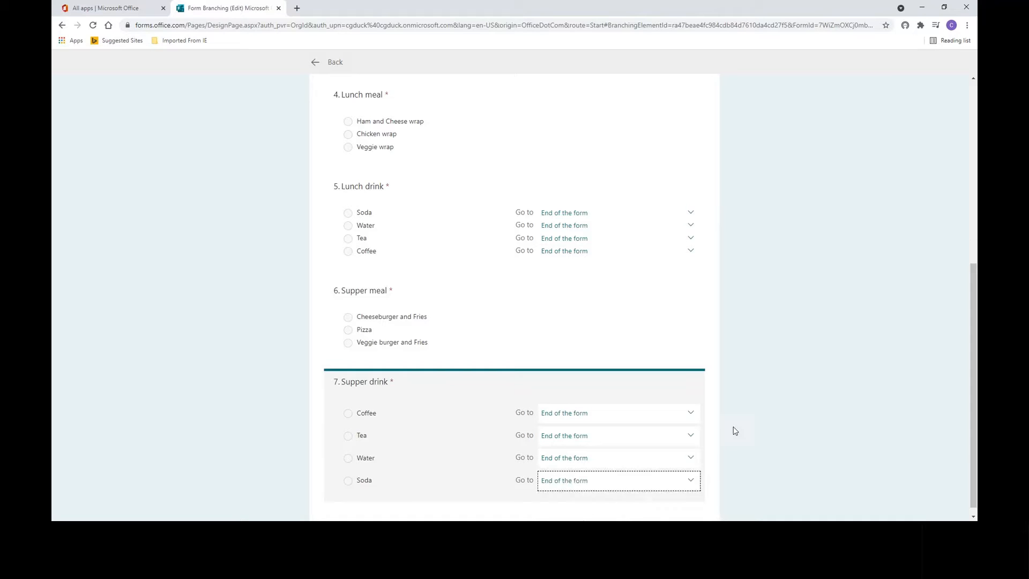
Leave the branching options and open the preview of the form
drag(973, 322, 973, 141)
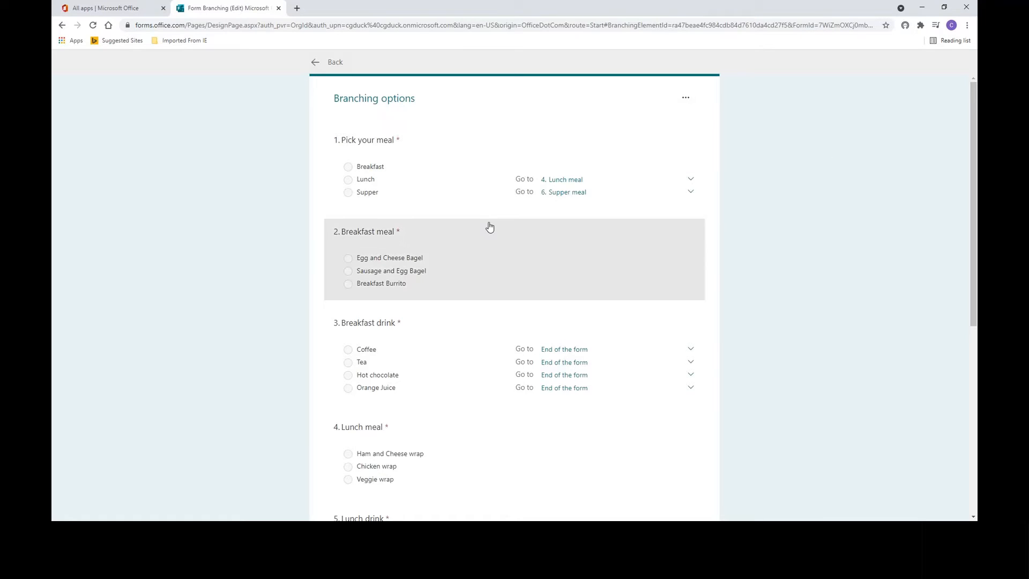
click(315, 64)
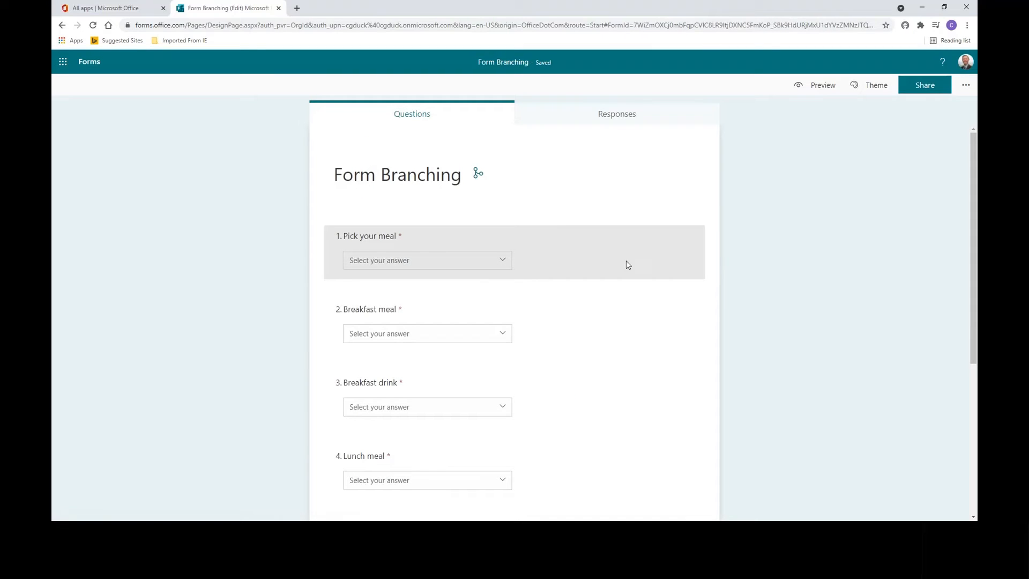
click(815, 87)
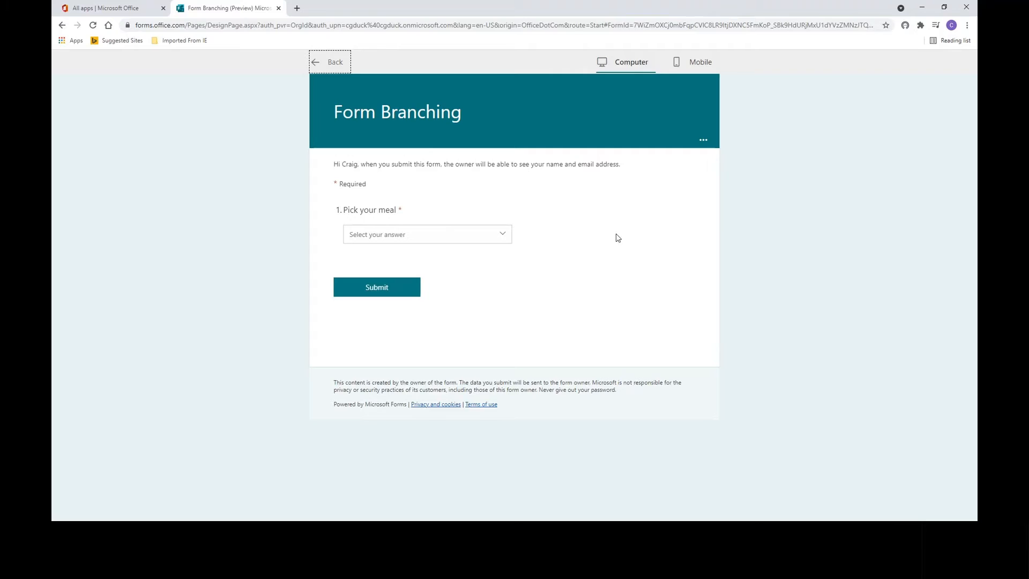
In the preview, answer Breakfast as the meal, Egg and Cheese Bagel as the breakfast meal and Coffee as the drink
click(505, 240)
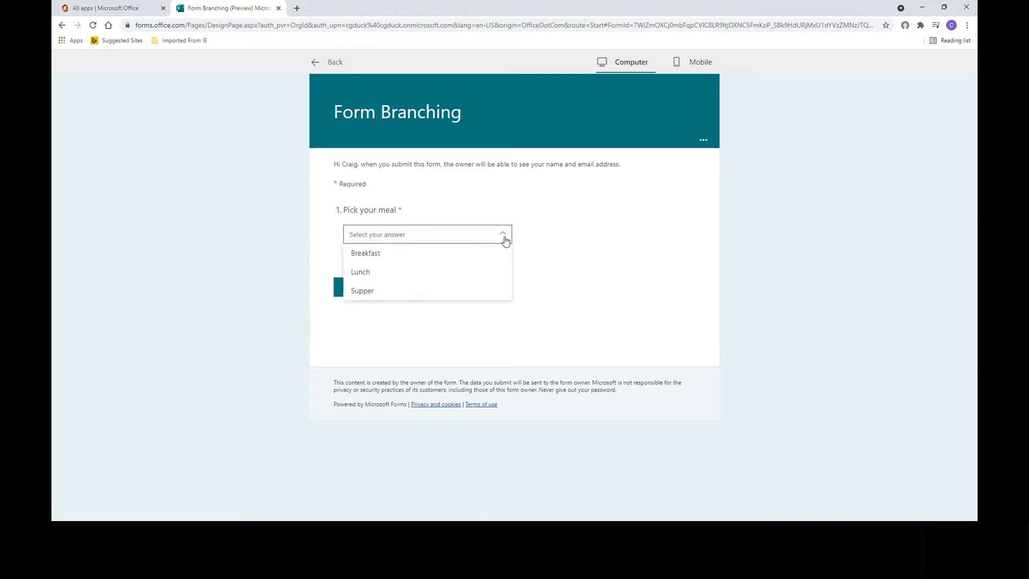
click(488, 254)
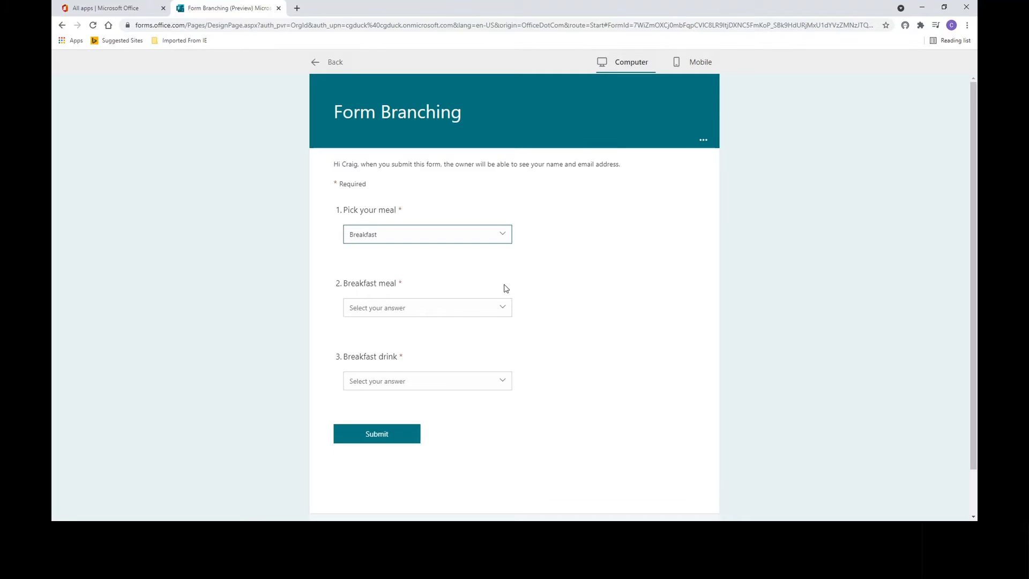
click(457, 314)
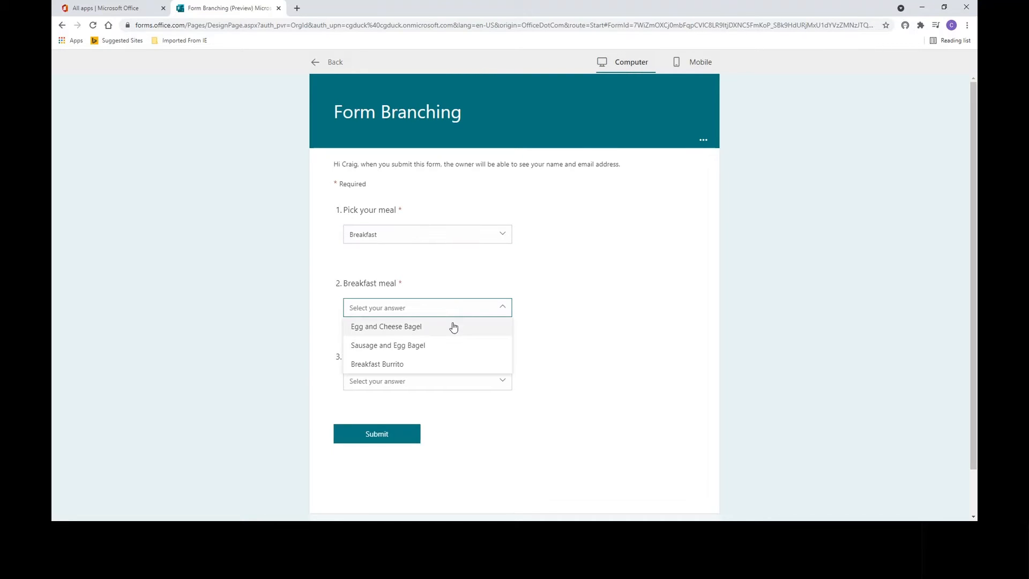
click(449, 329)
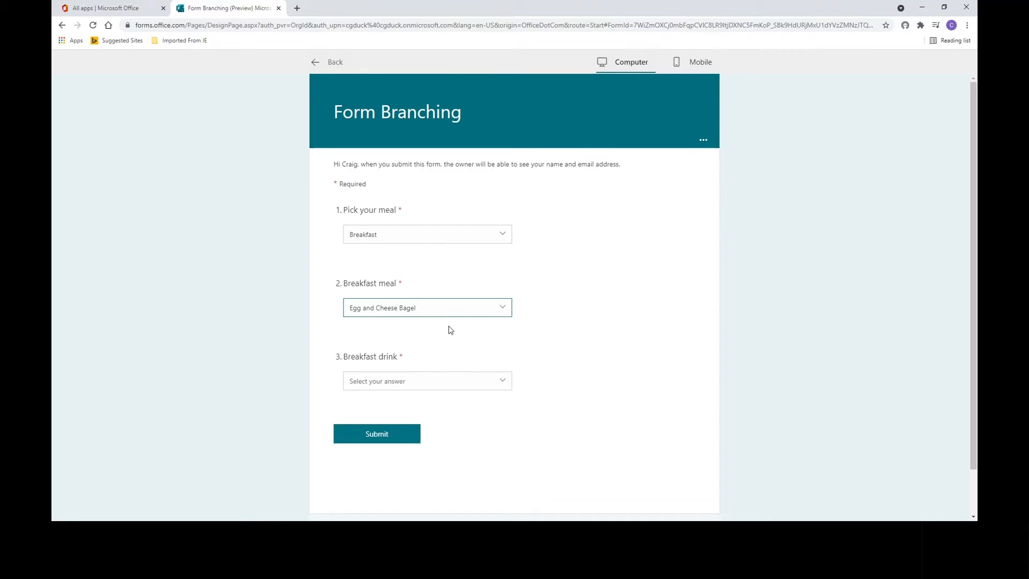
click(458, 382)
click(450, 407)
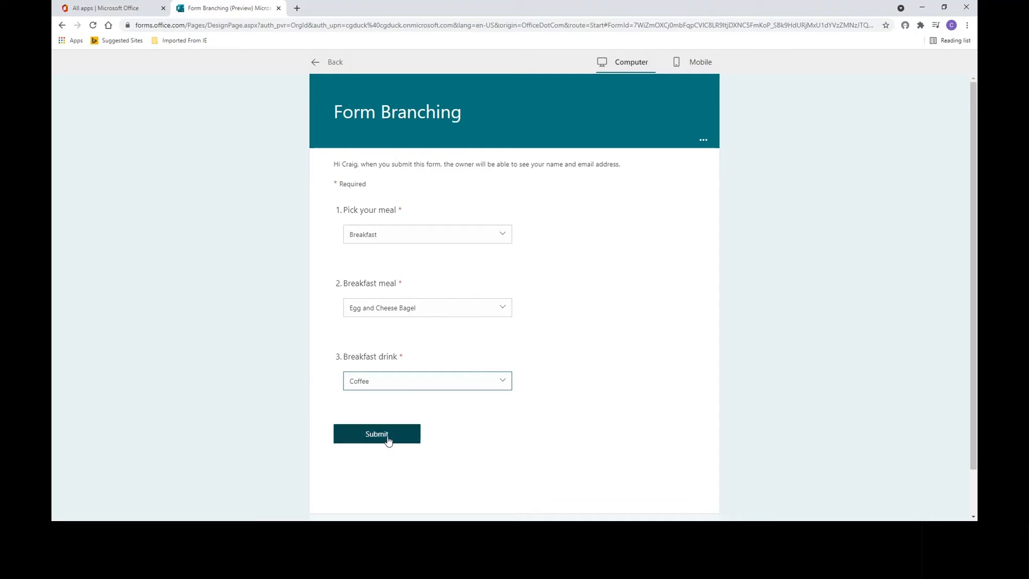
In the preview, change the meal to Lunch and answer Ham and Cheese wrap as the lunch meal and Water as the drink
click(451, 242)
click(436, 274)
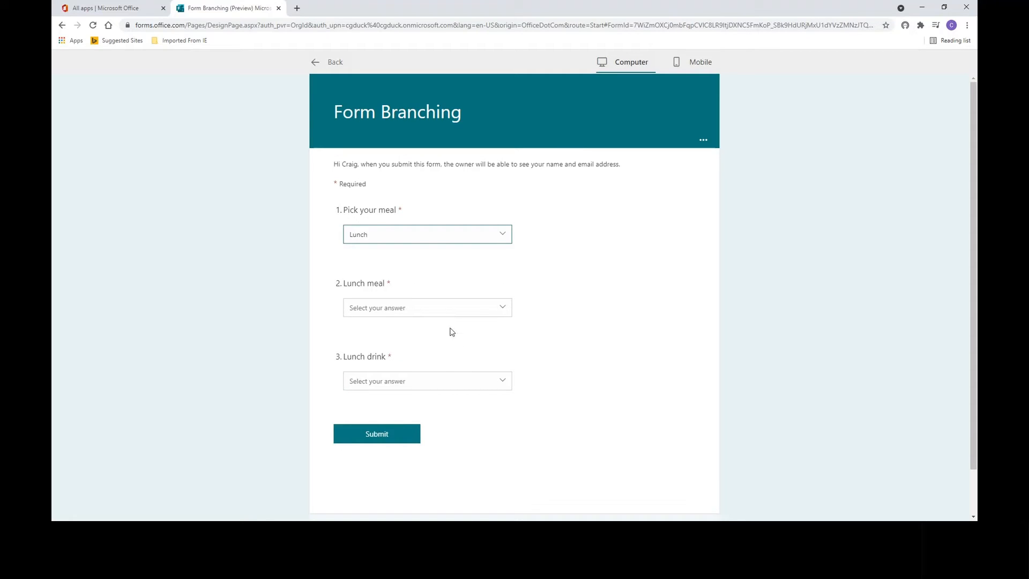
click(453, 307)
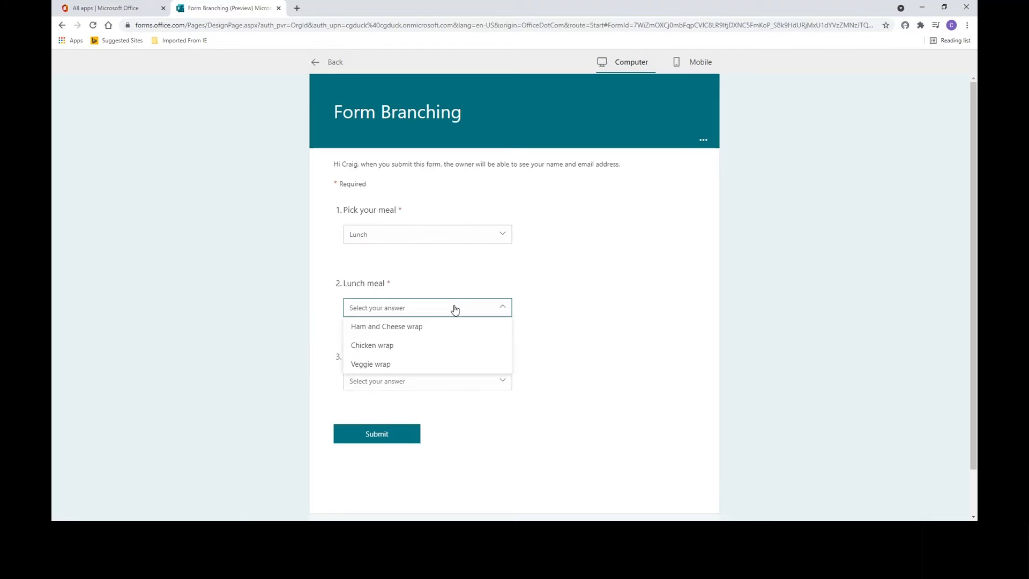
click(445, 328)
click(440, 379)
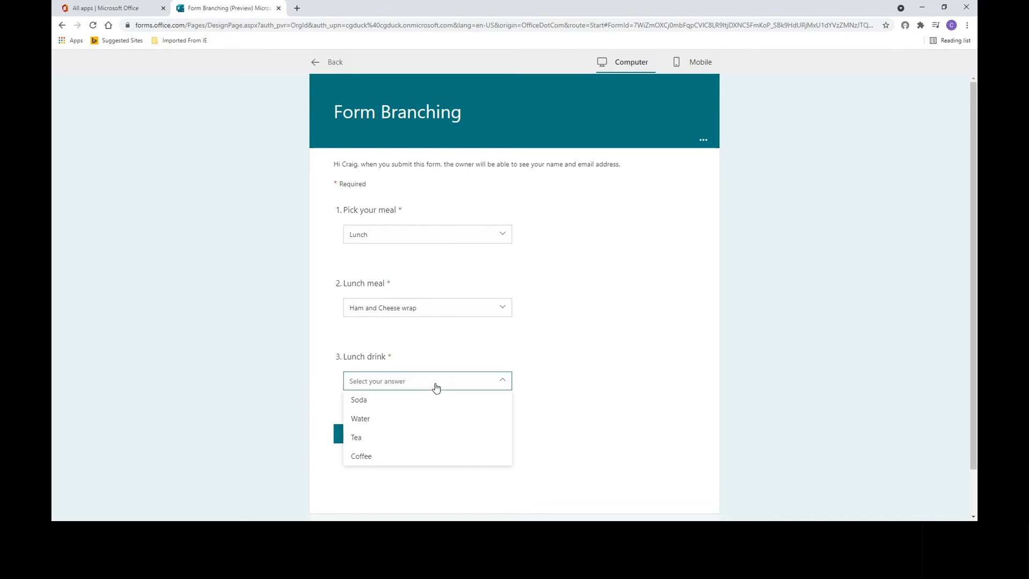
click(425, 419)
In the preview, change the meal to Supper and answer Pizza as the supper meal and Soda as the drink
click(432, 239)
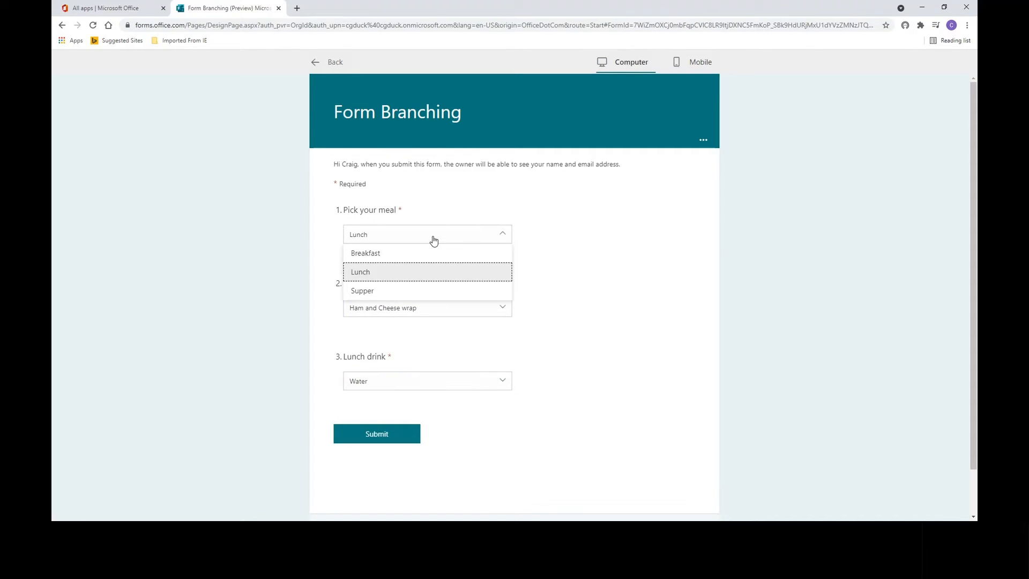
click(422, 292)
click(423, 314)
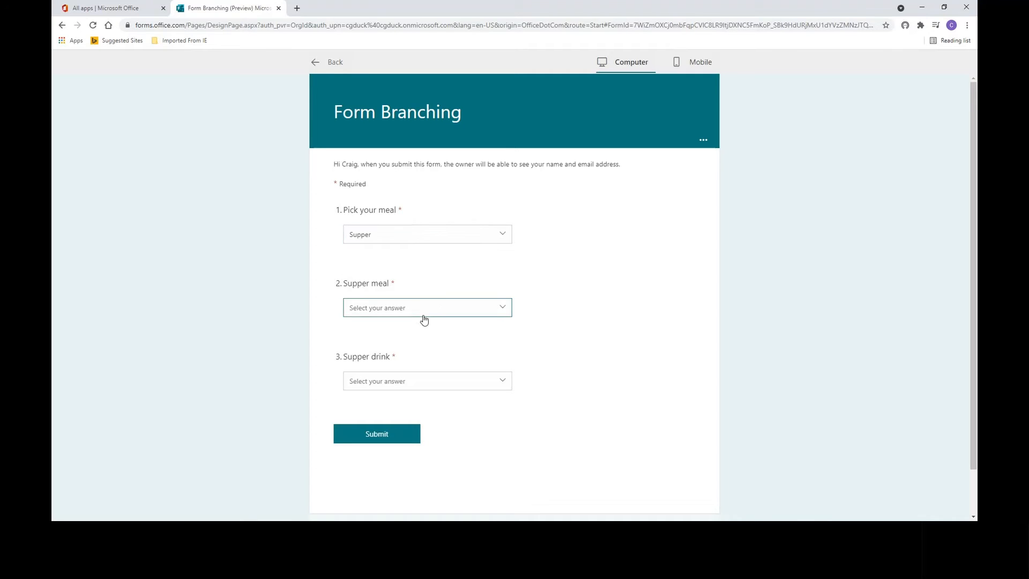
click(422, 344)
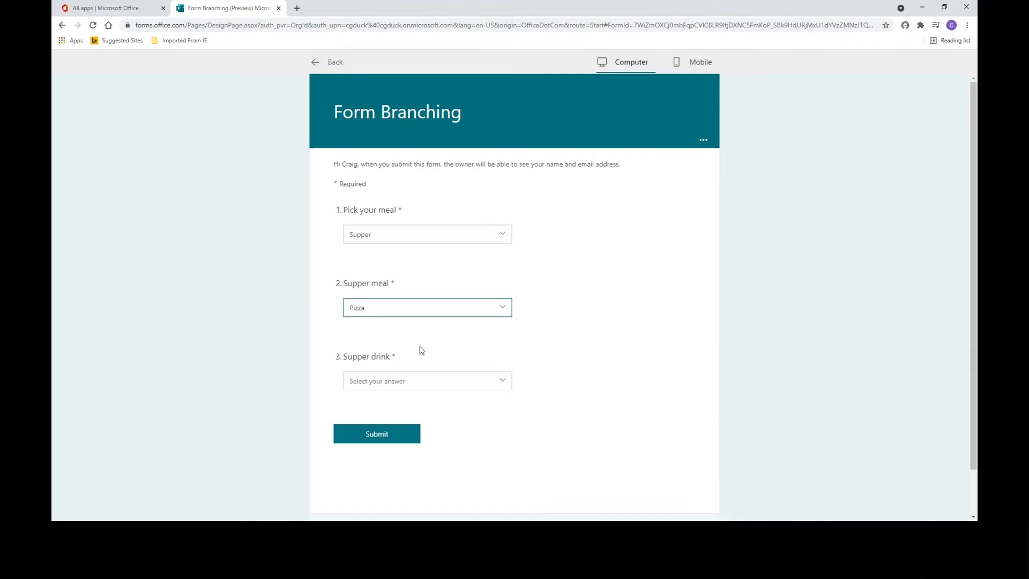
click(423, 381)
click(413, 457)
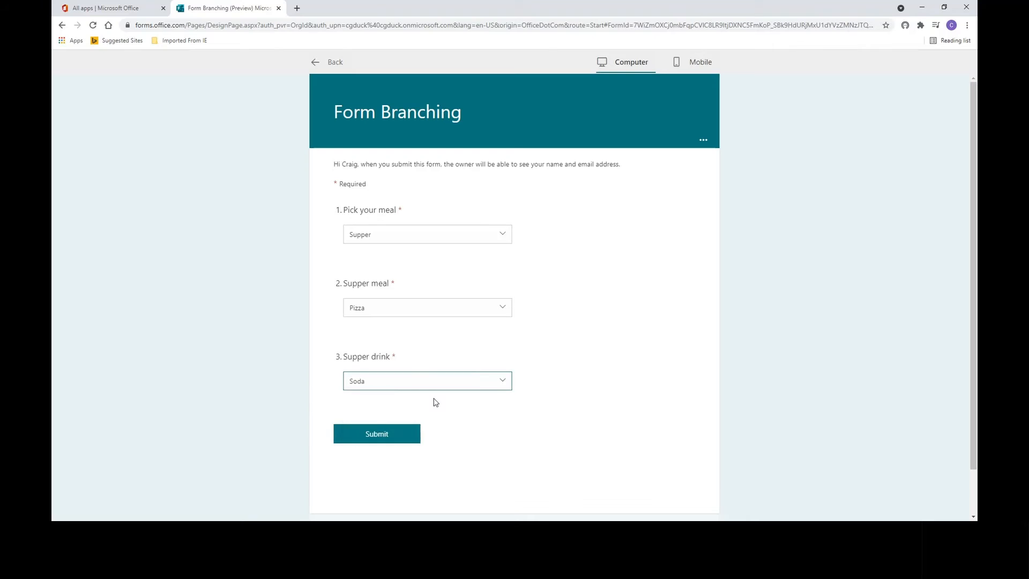
Switch the meal back to Breakfast, keep its Egg and Cheese Bagel and Coffee answers, and submit the response
click(438, 239)
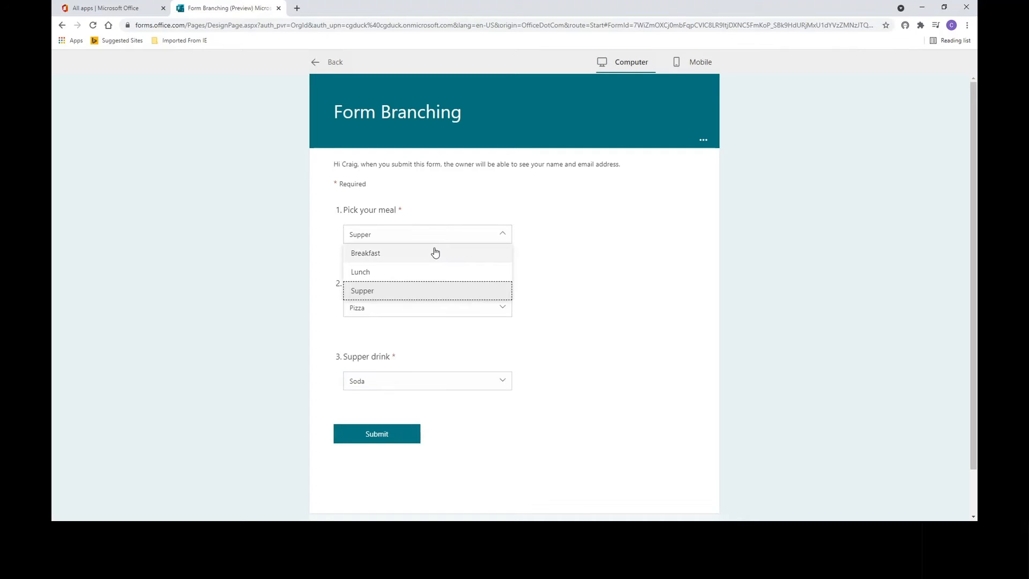
click(434, 252)
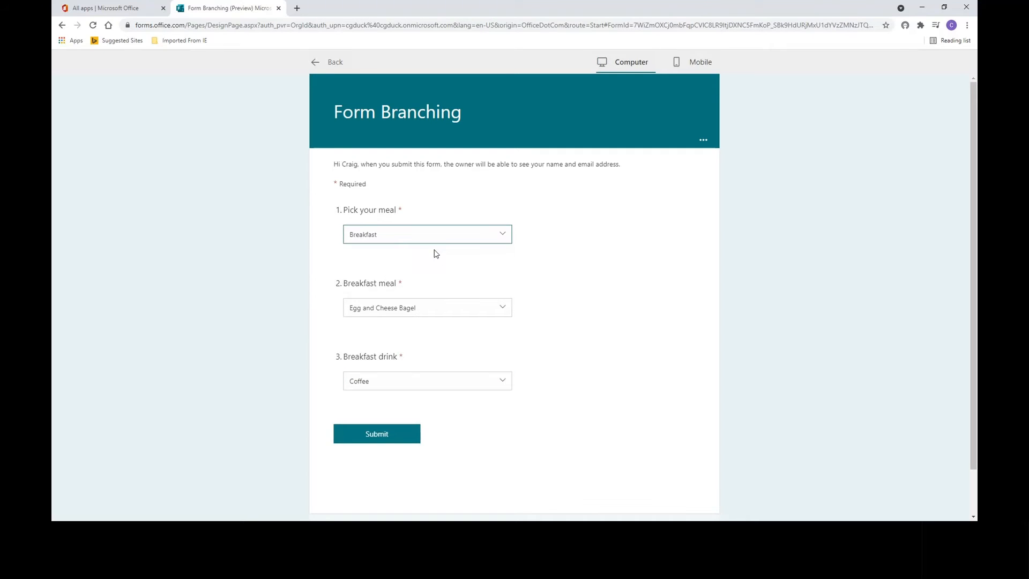
click(458, 310)
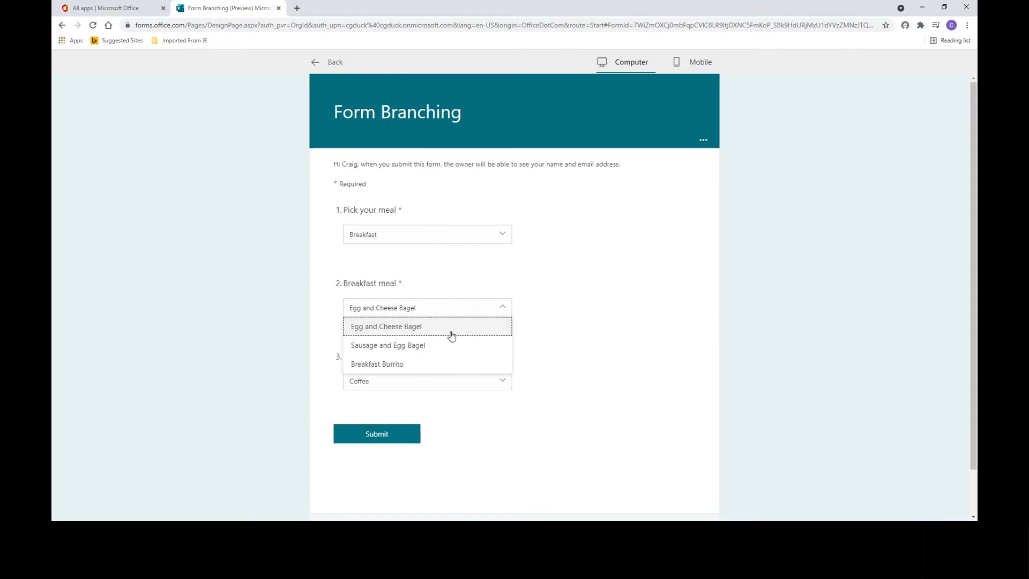
click(479, 284)
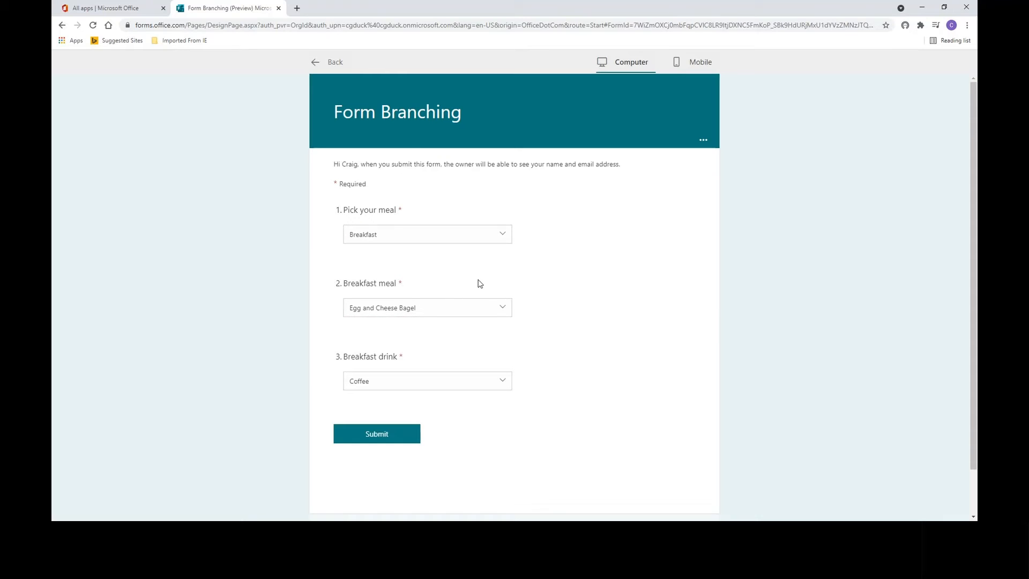
click(503, 235)
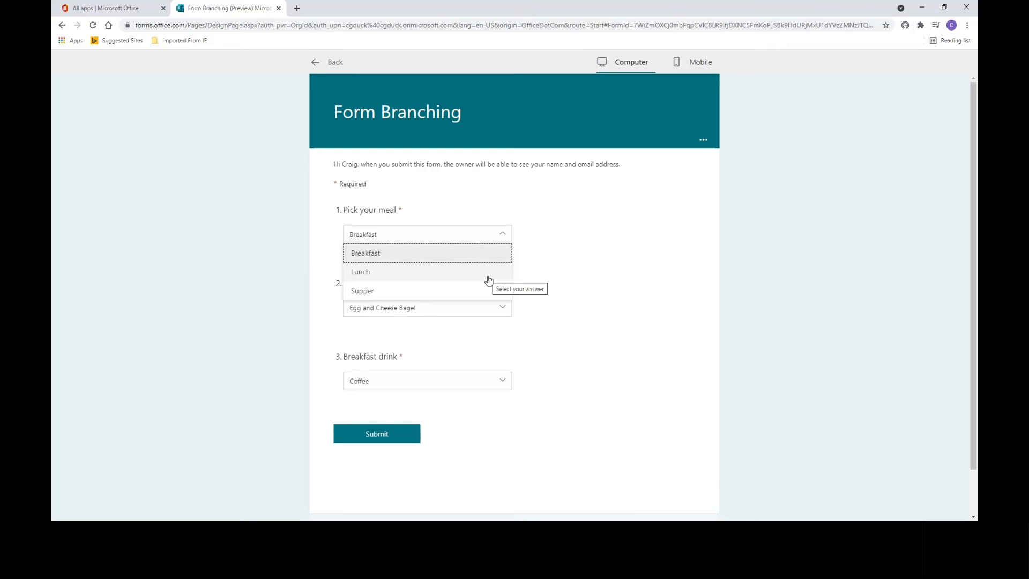
click(498, 247)
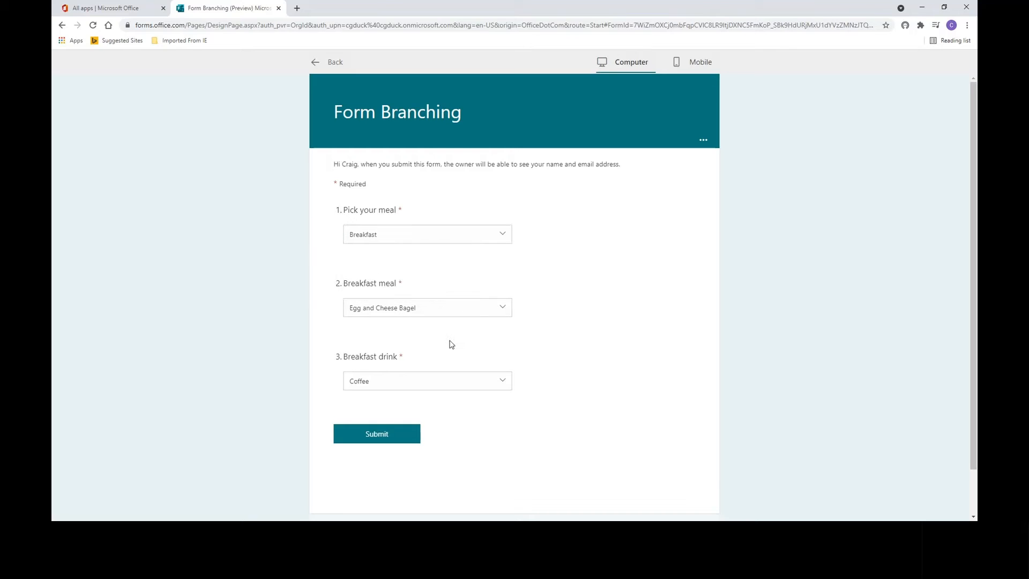
click(391, 436)
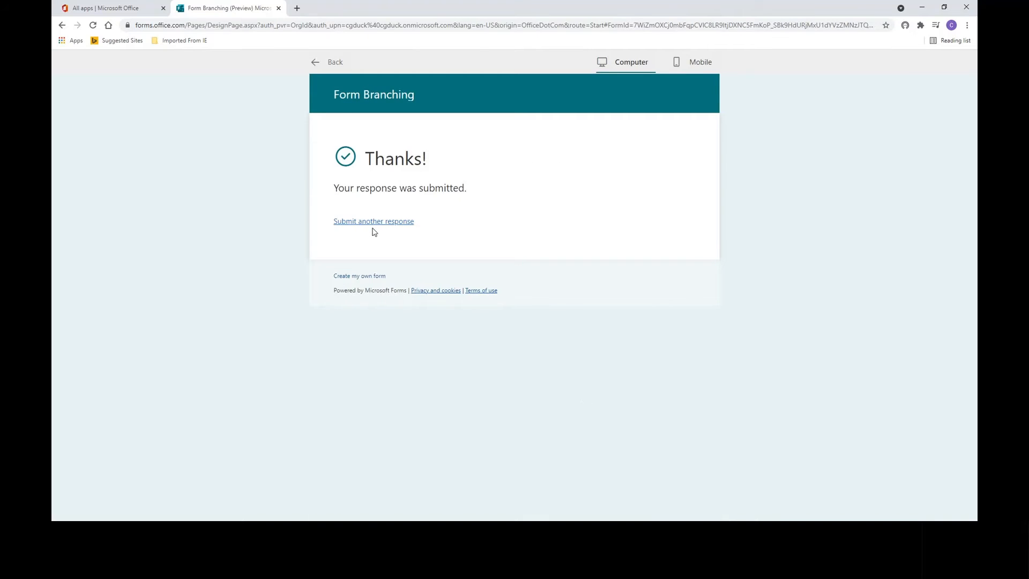
Return to the form editor and review the collected responses for all questions, ending back on the question list
click(316, 62)
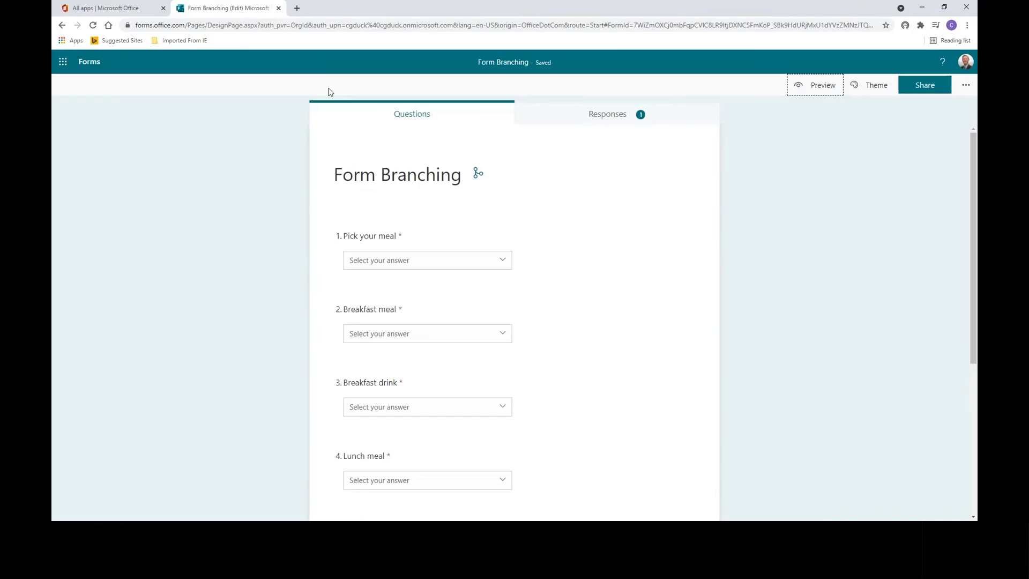
click(605, 119)
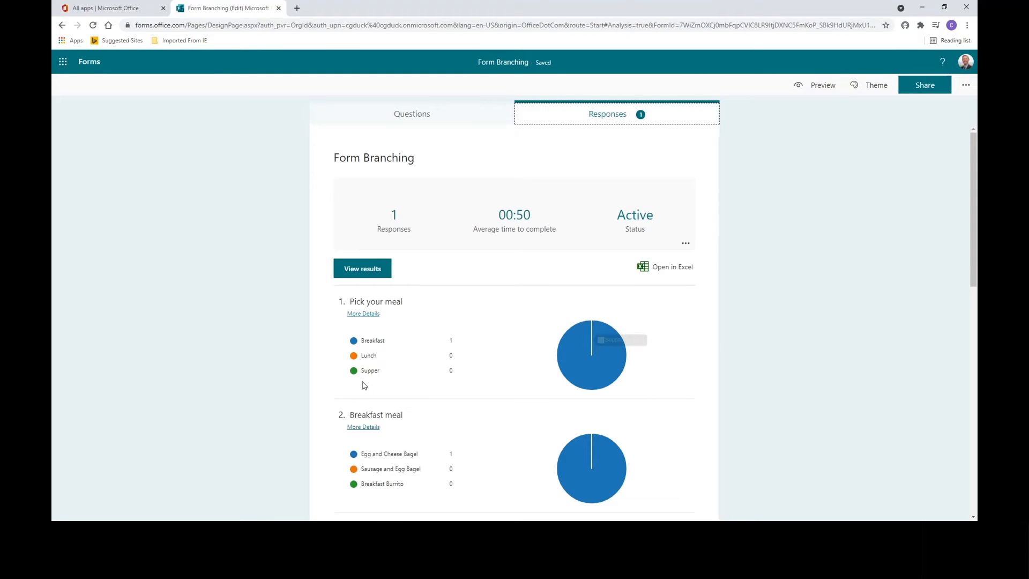
drag(972, 234, 963, 487)
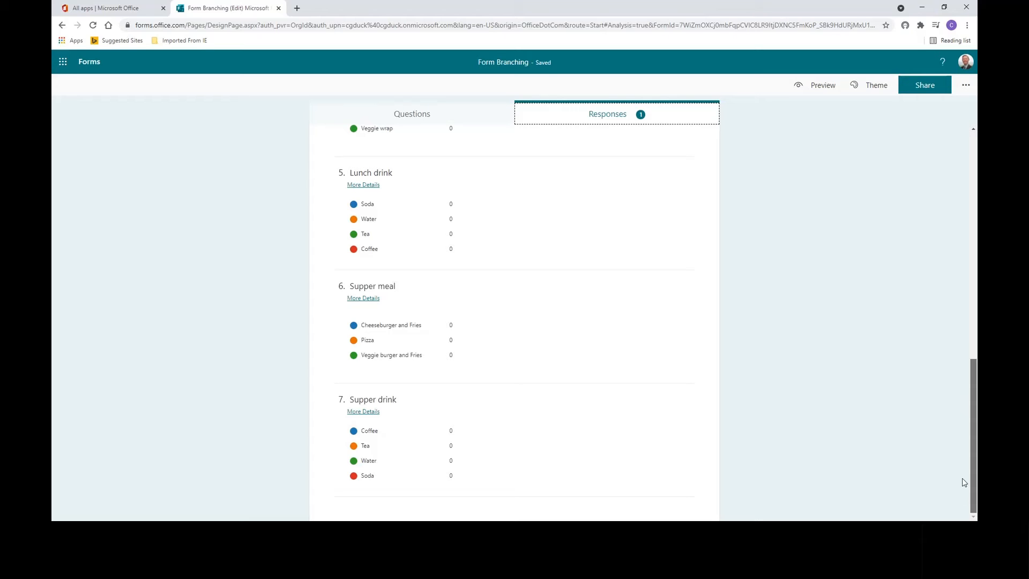
drag(964, 496, 972, 239)
click(416, 118)
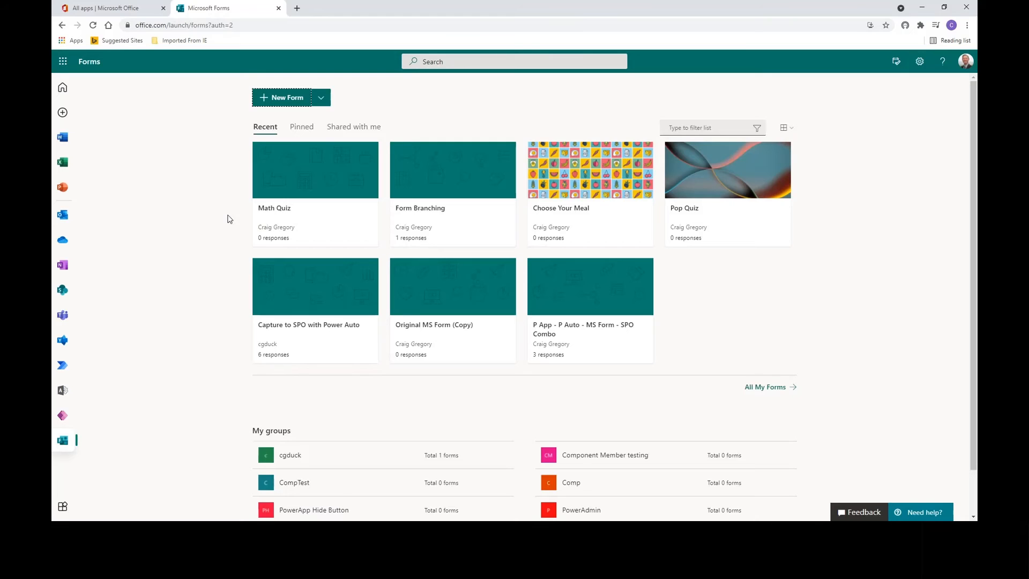
Open the Math Quiz form and add a section titled "Question 1" above its first question
click(308, 208)
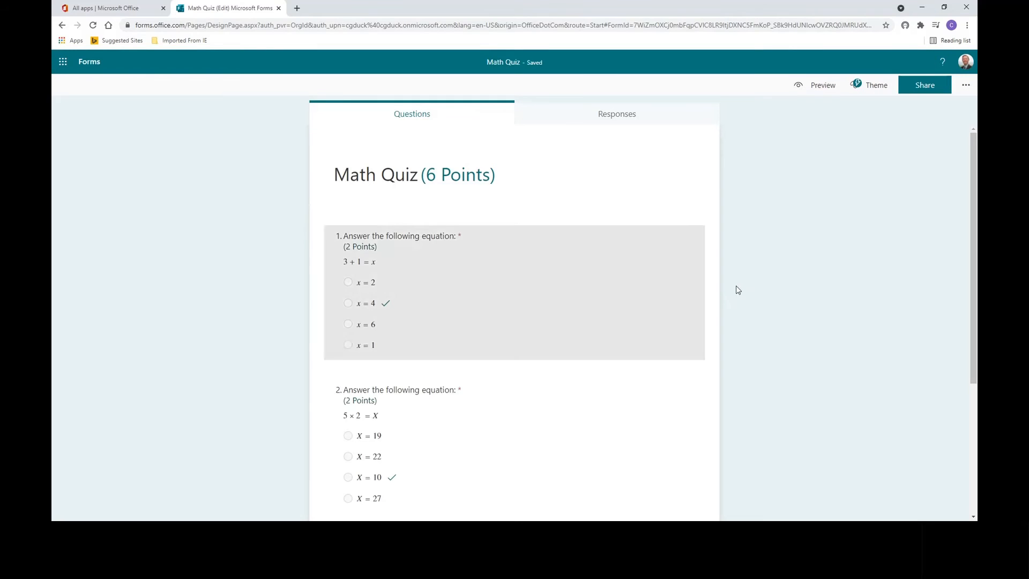
mouse_move(970, 240)
mouse_down()
mouse_move(968, 389)
mouse_move(963, 243)
mouse_up()
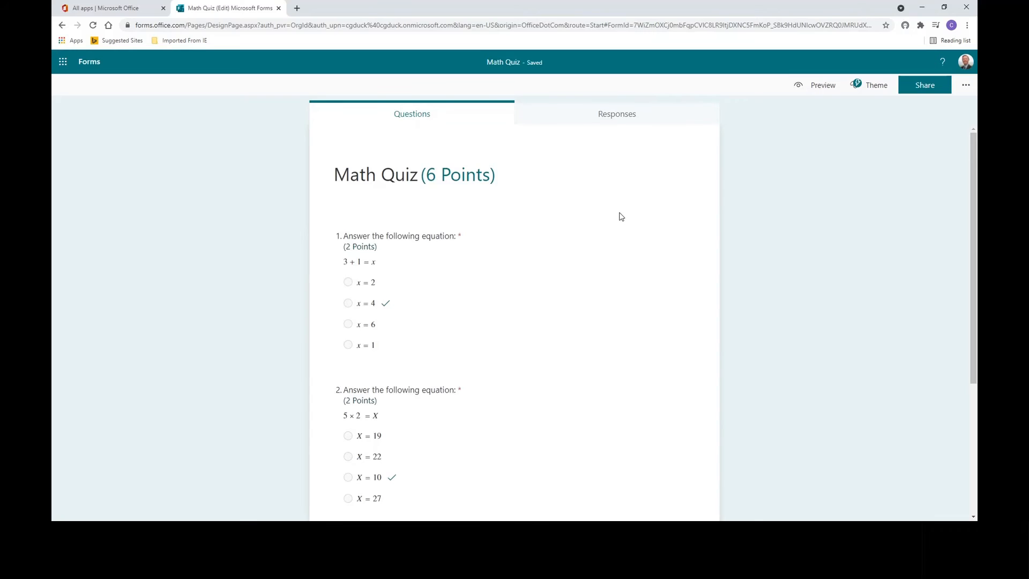
click(620, 185)
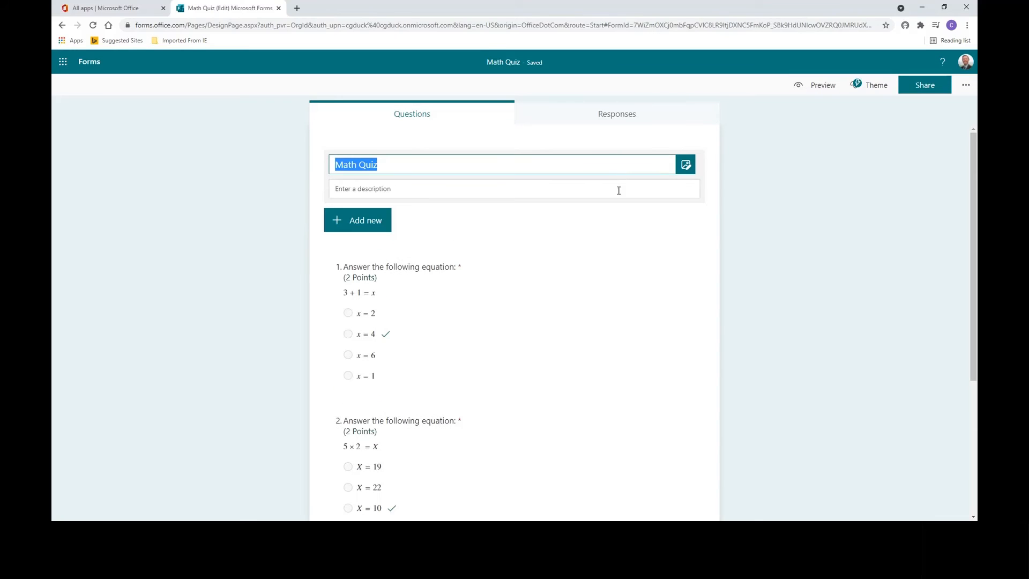
click(375, 226)
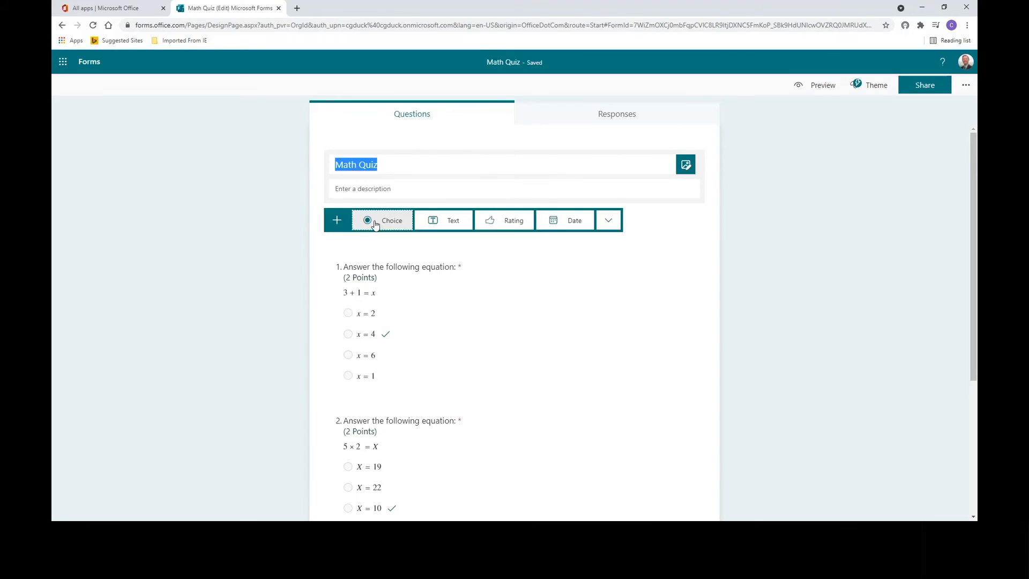
click(611, 227)
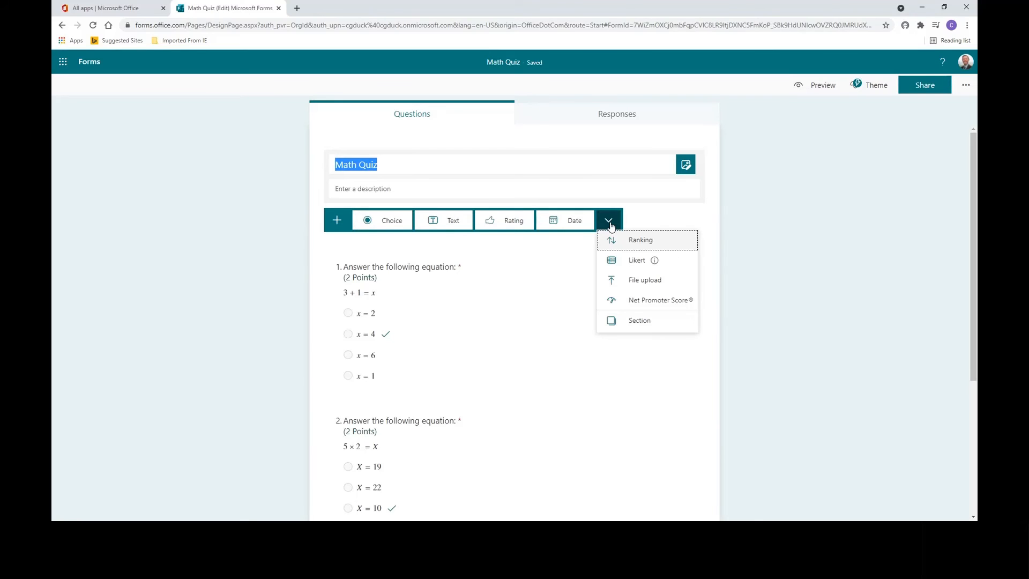
click(634, 323)
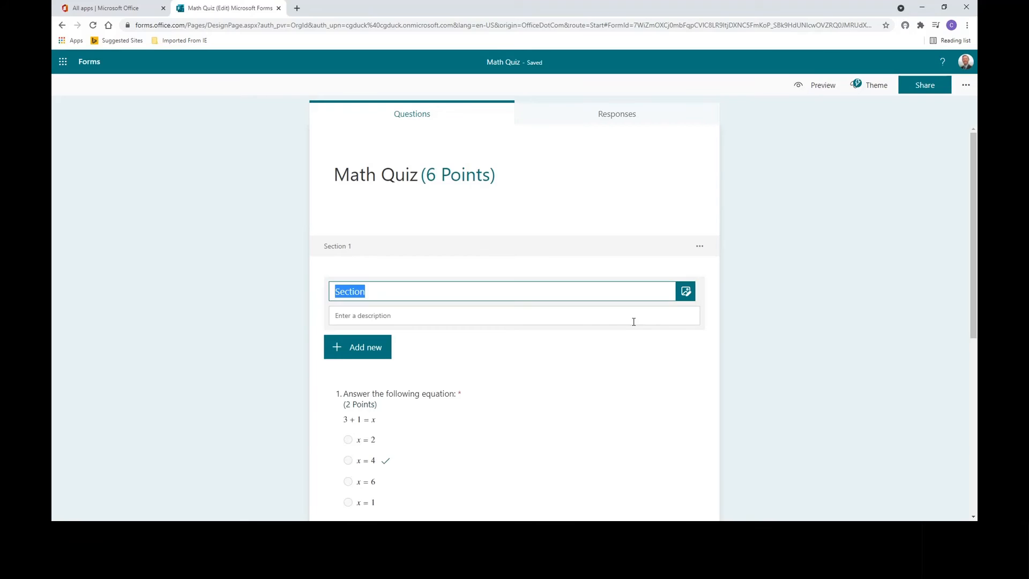
text(Question 1)
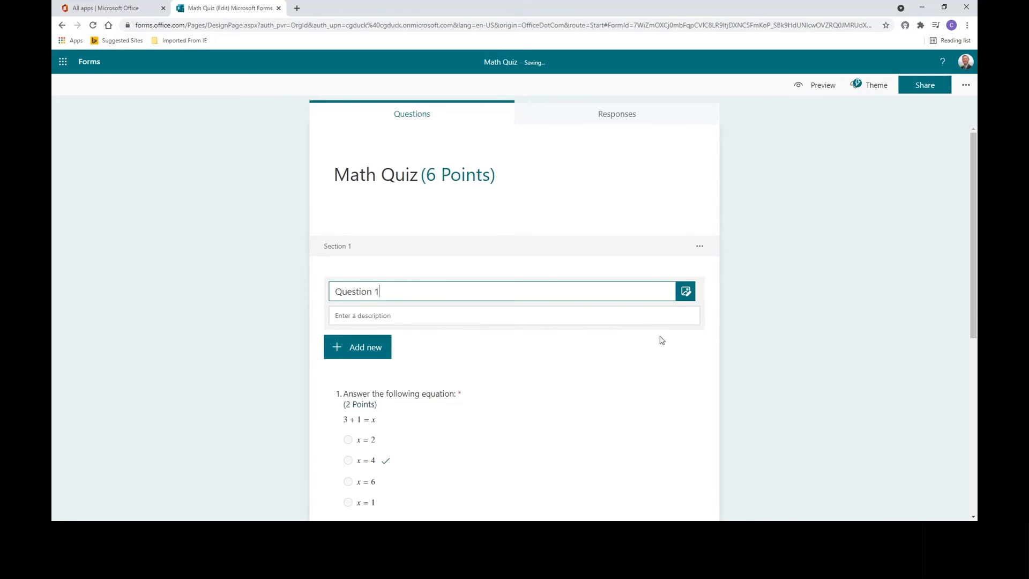
click(715, 367)
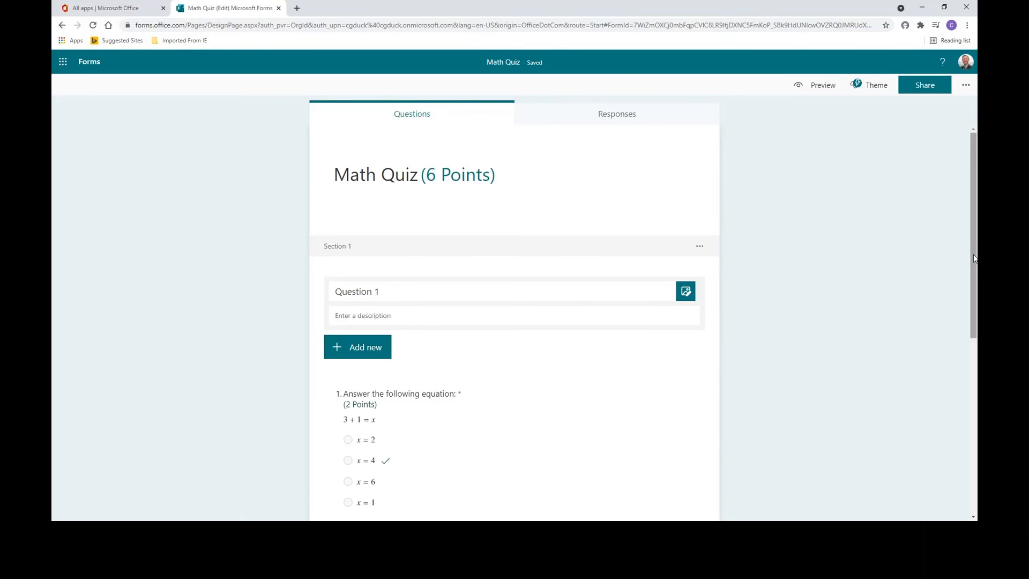
Add a section titled "Question 2" between the first and second equation questions
drag(972, 255, 957, 367)
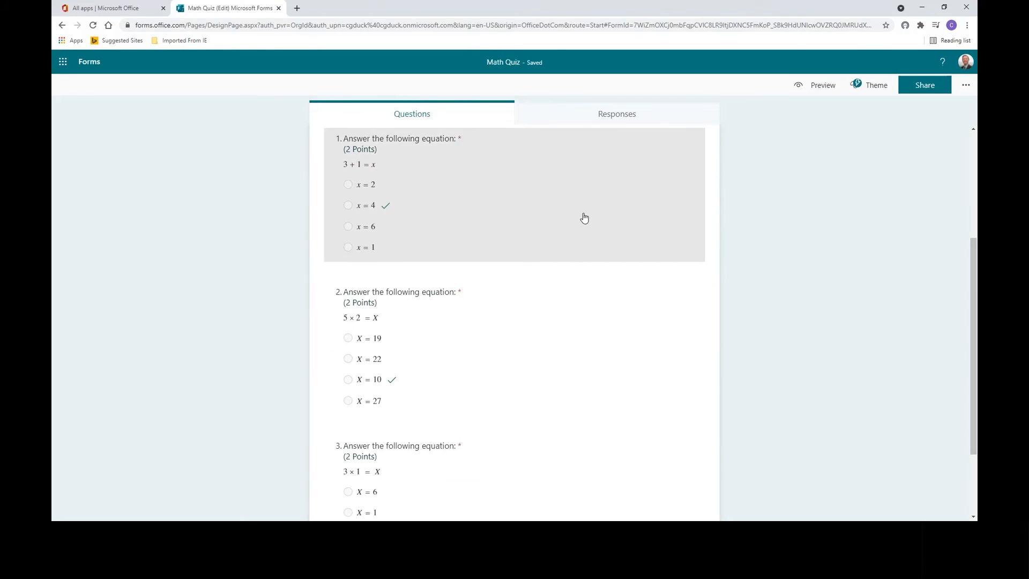
click(584, 217)
click(387, 418)
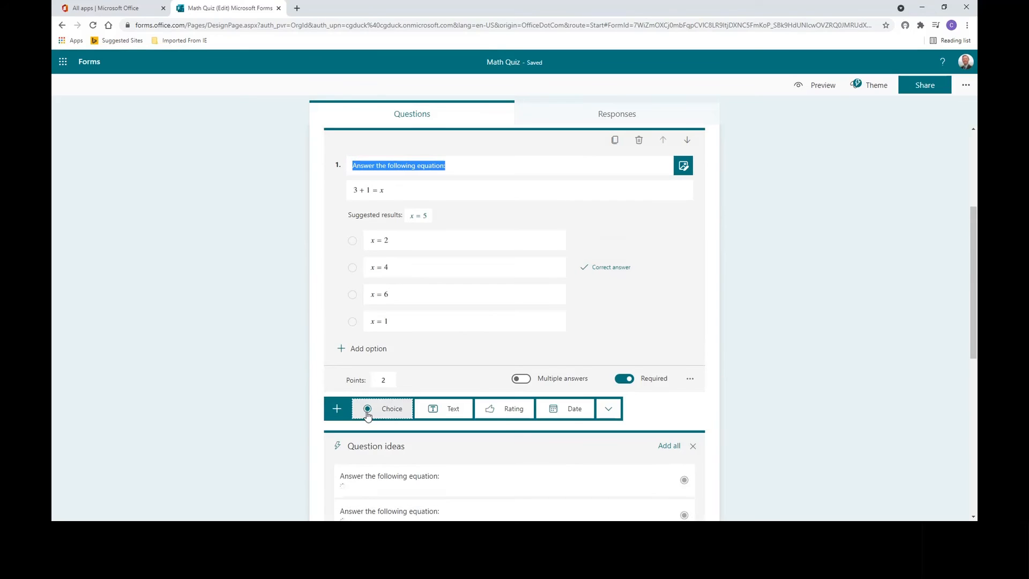
click(613, 411)
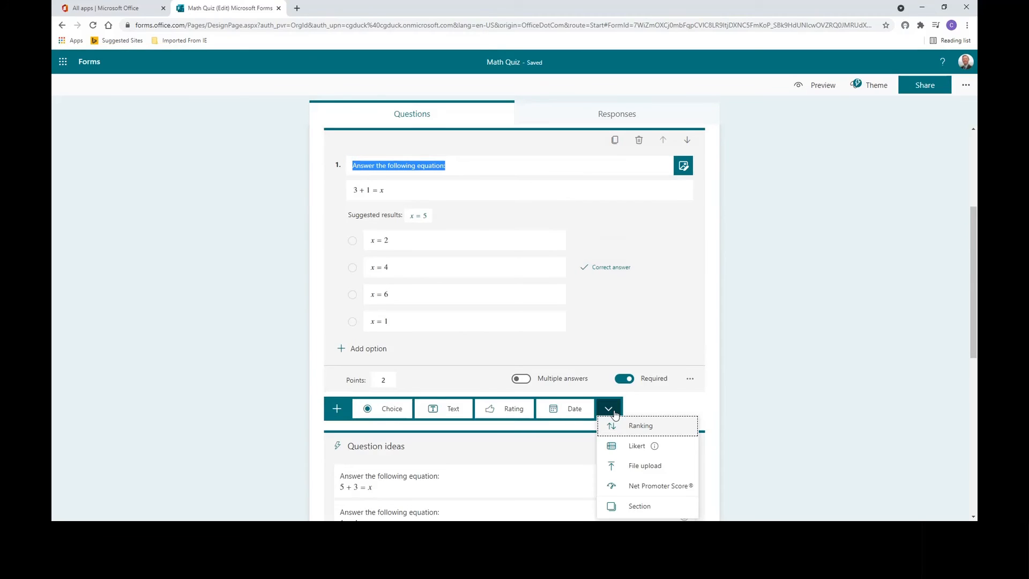
click(639, 506)
text(Question 2)
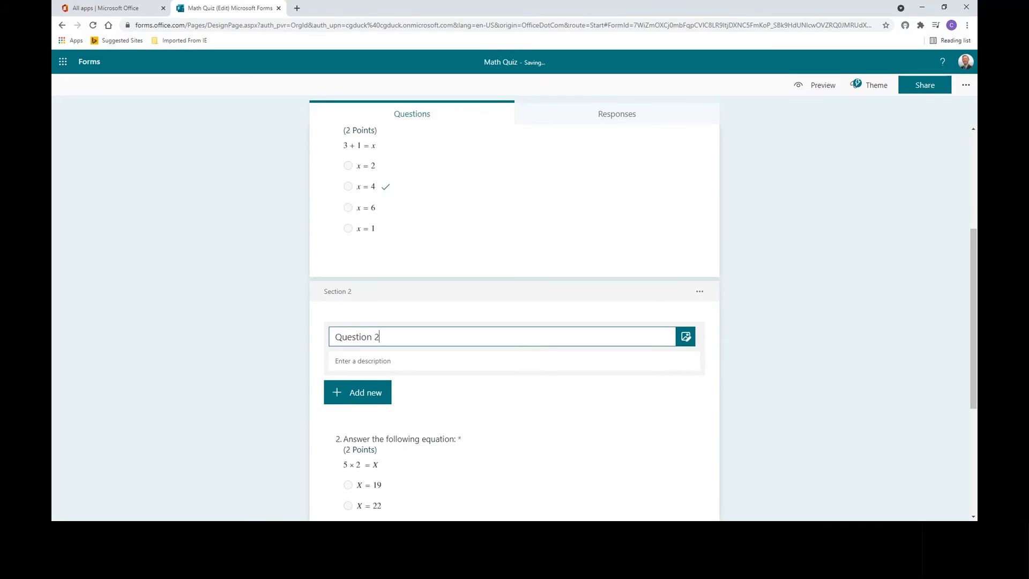
Add a section titled "Question 3" between the second and third equation questions
click(953, 383)
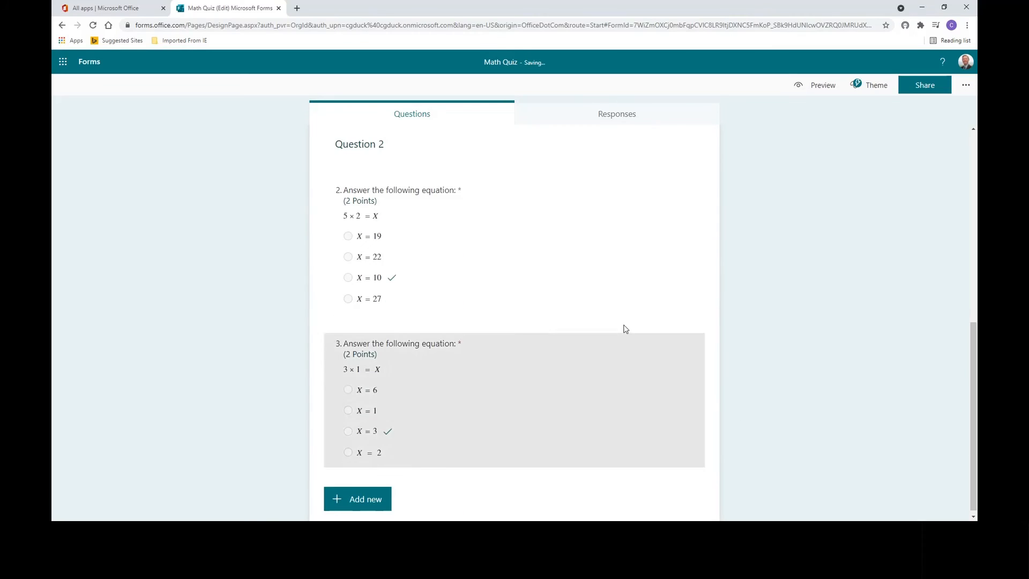
click(542, 292)
click(369, 462)
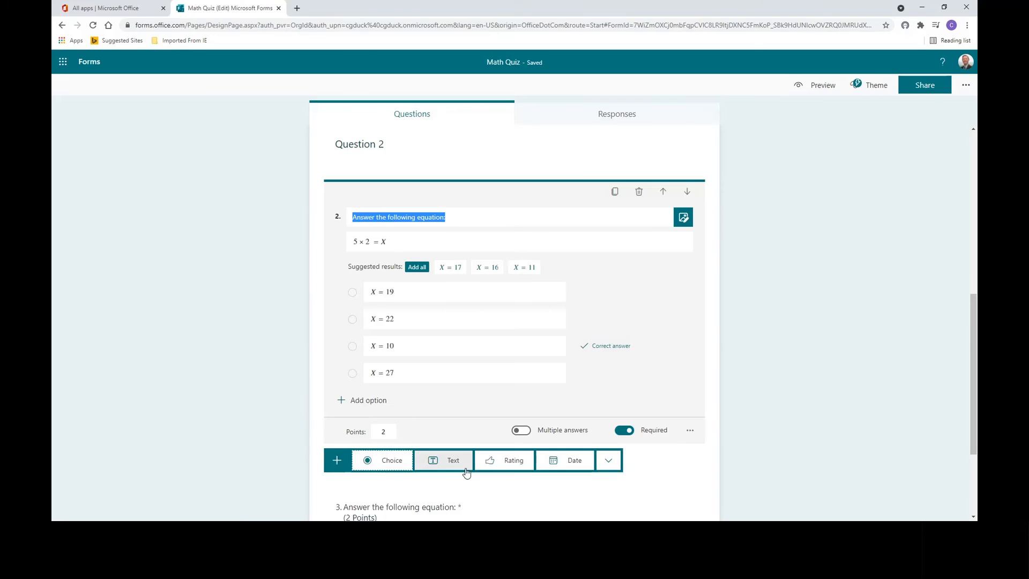
click(608, 461)
click(638, 508)
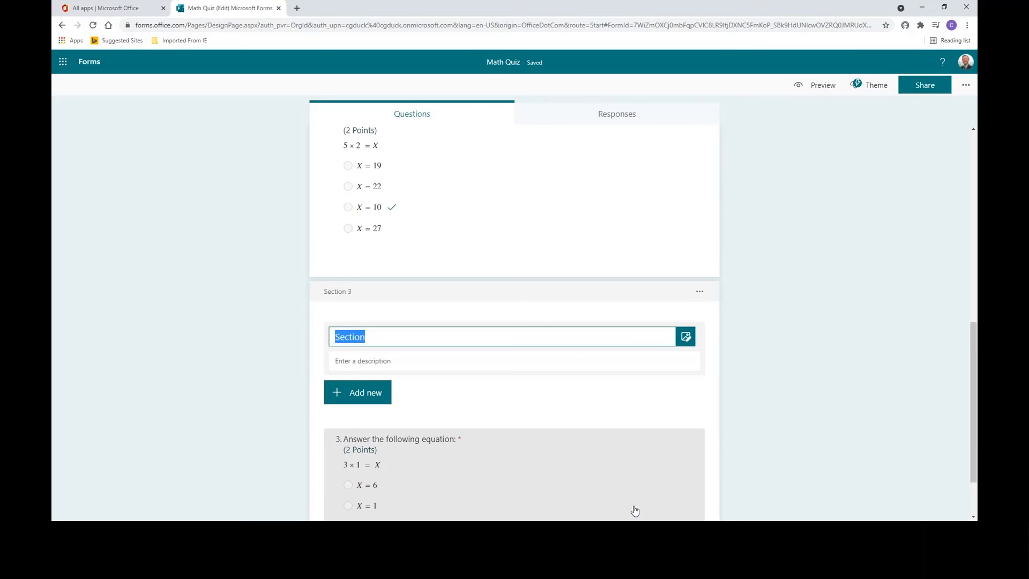
text(Question 3)
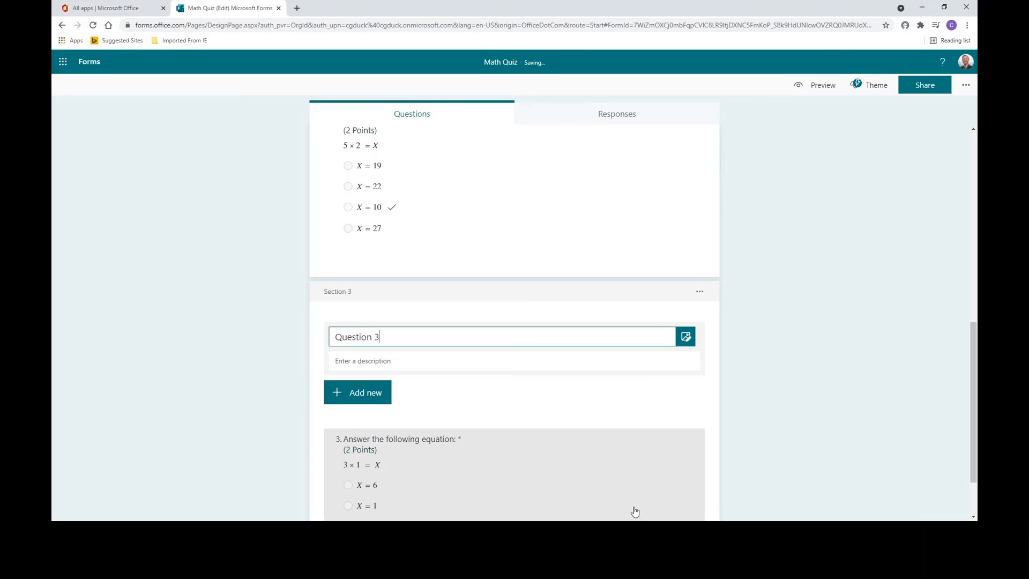
click(713, 397)
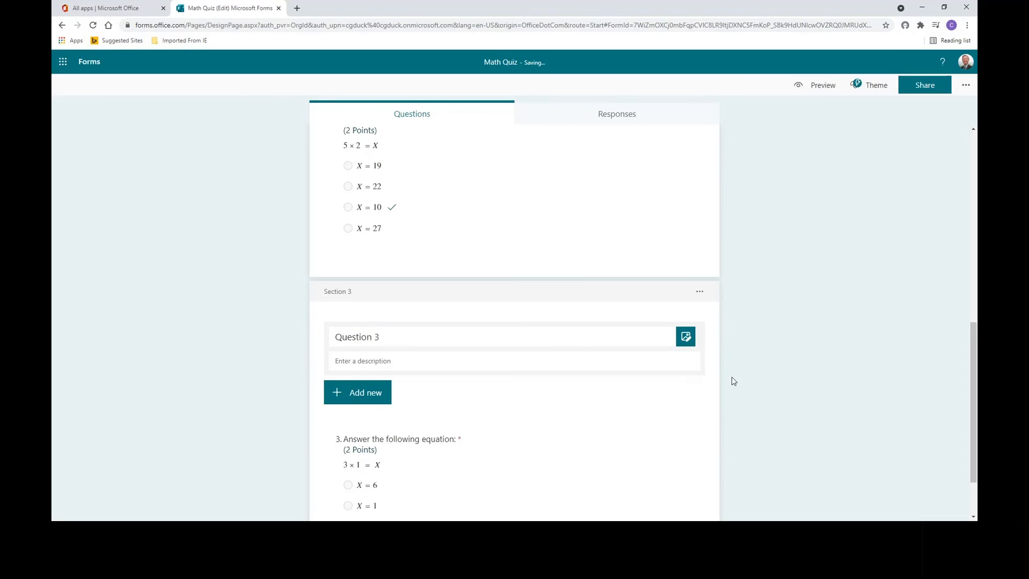
Preview the Math Quiz and answer it section by section, choosing x = 4 for Question 1, X = 10 for Question 2 and an option for Question 3
drag(974, 376, 974, 186)
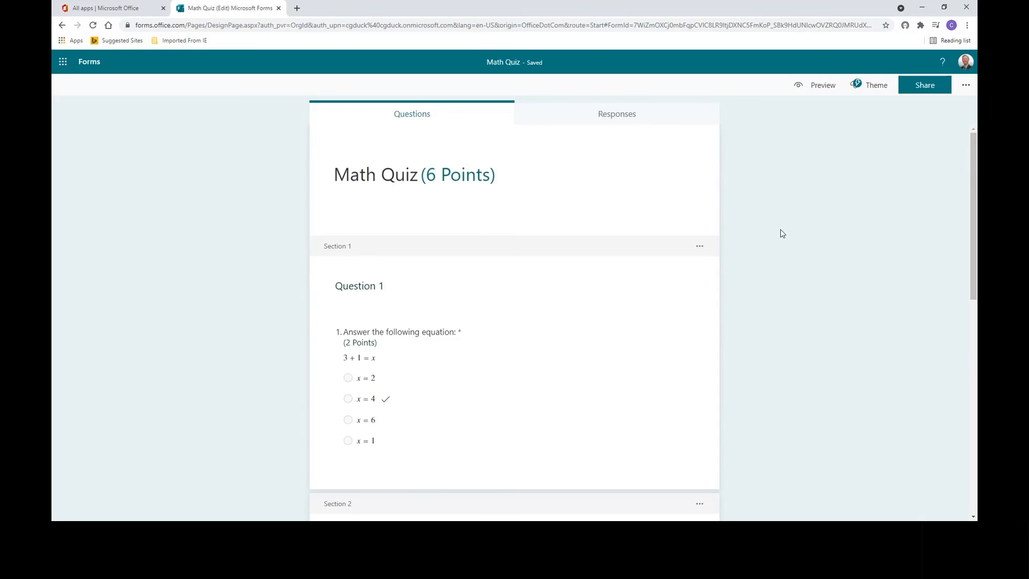
click(815, 85)
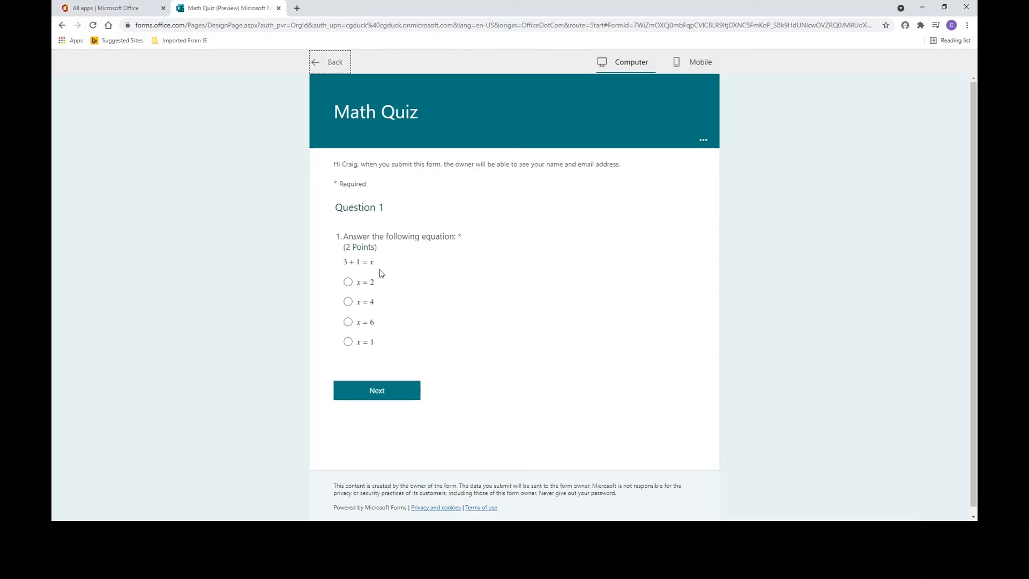
click(349, 301)
click(388, 394)
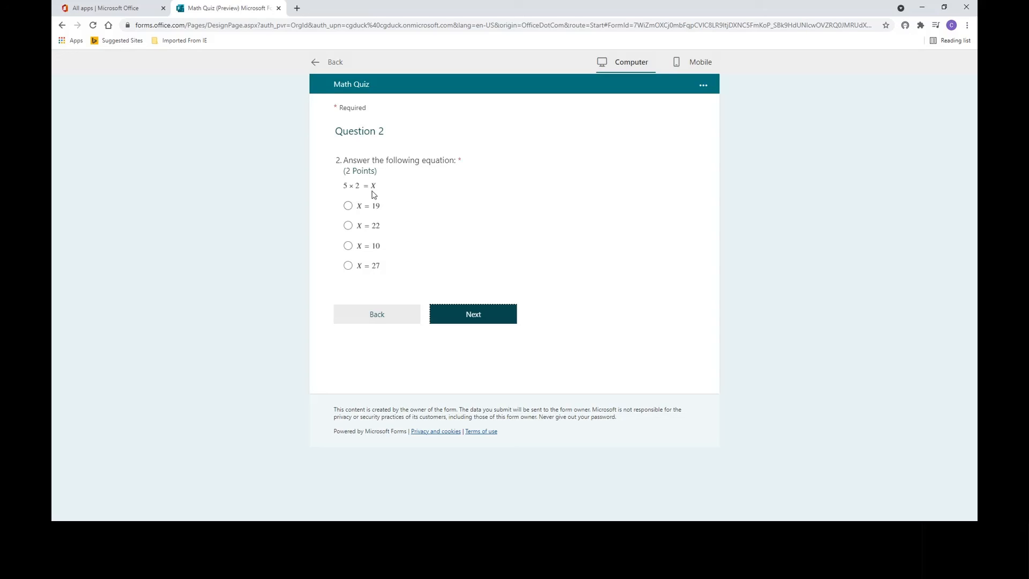
click(349, 246)
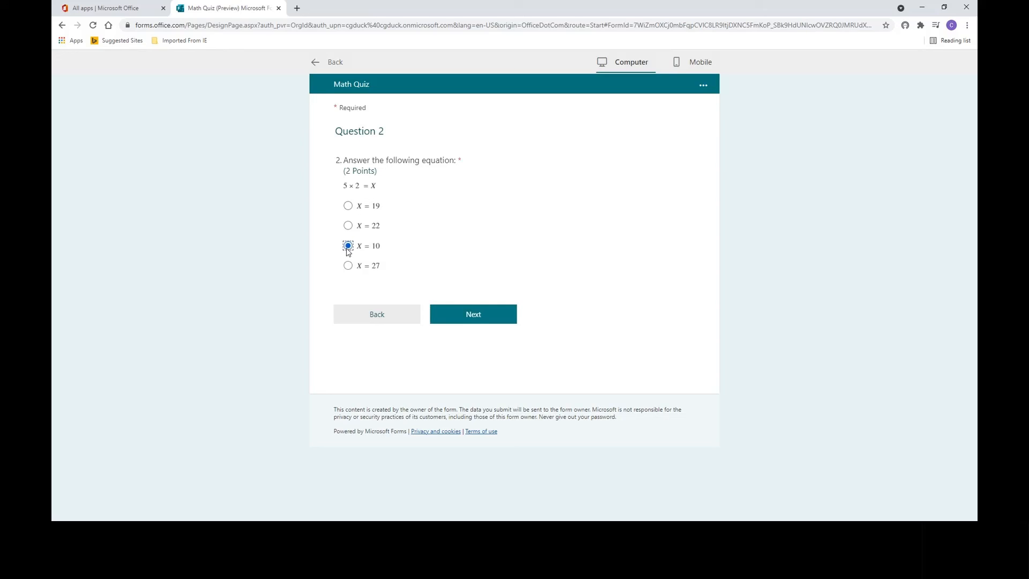
click(478, 322)
click(352, 252)
Test moving backward and forward between the quiz sections, ending on Question 1, and return to the form editor
click(384, 319)
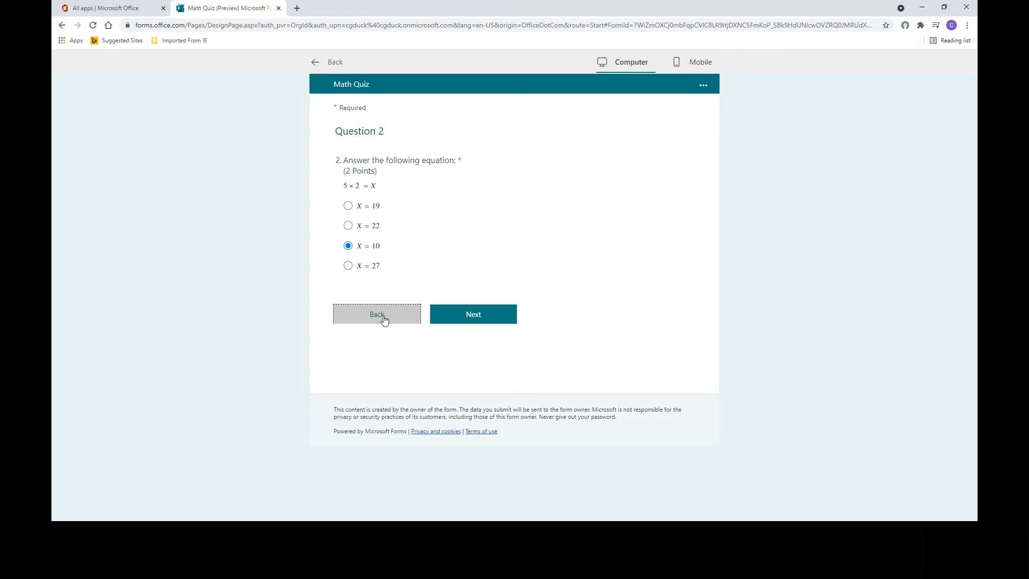
click(384, 318)
click(396, 390)
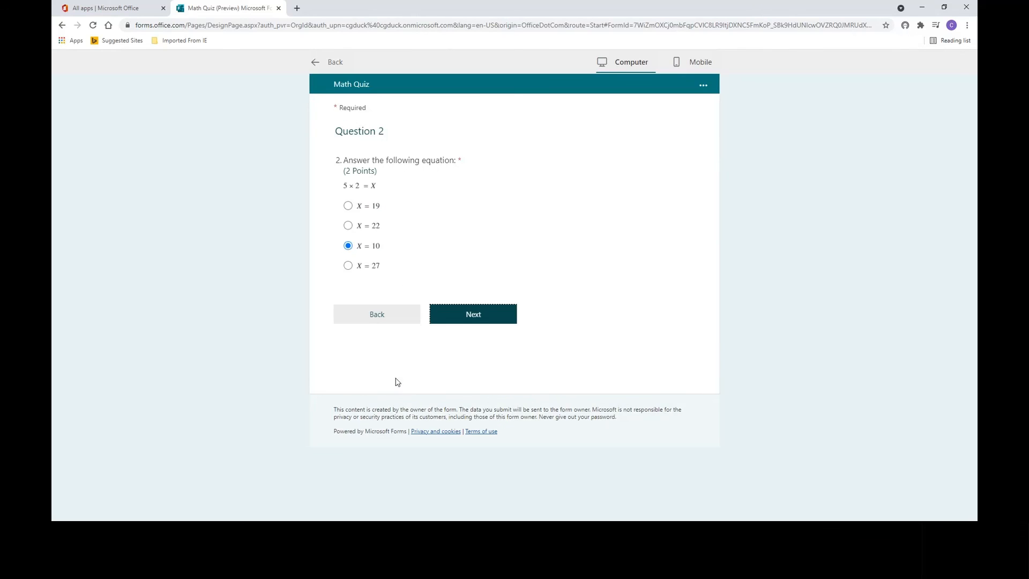
click(382, 321)
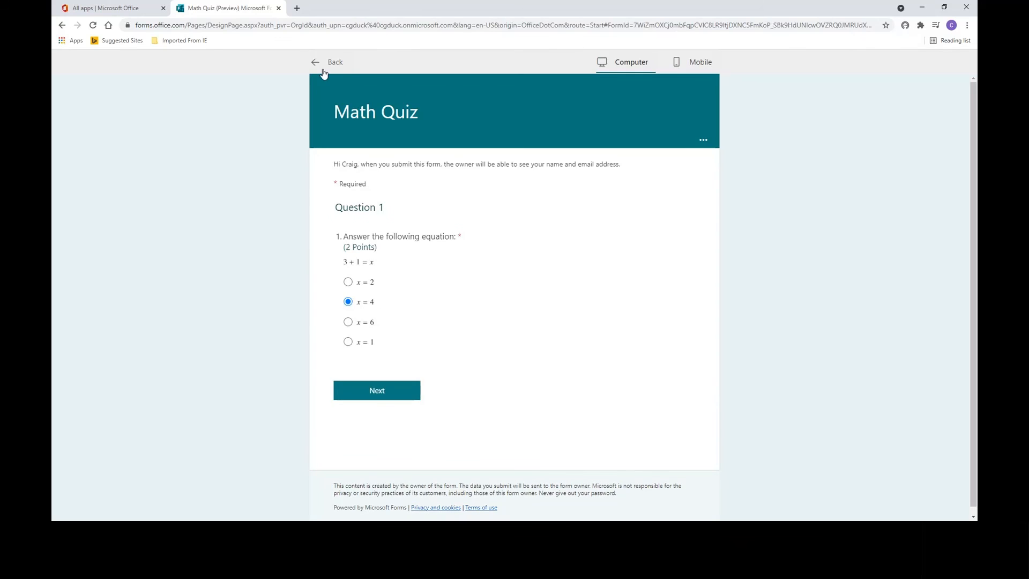
click(322, 62)
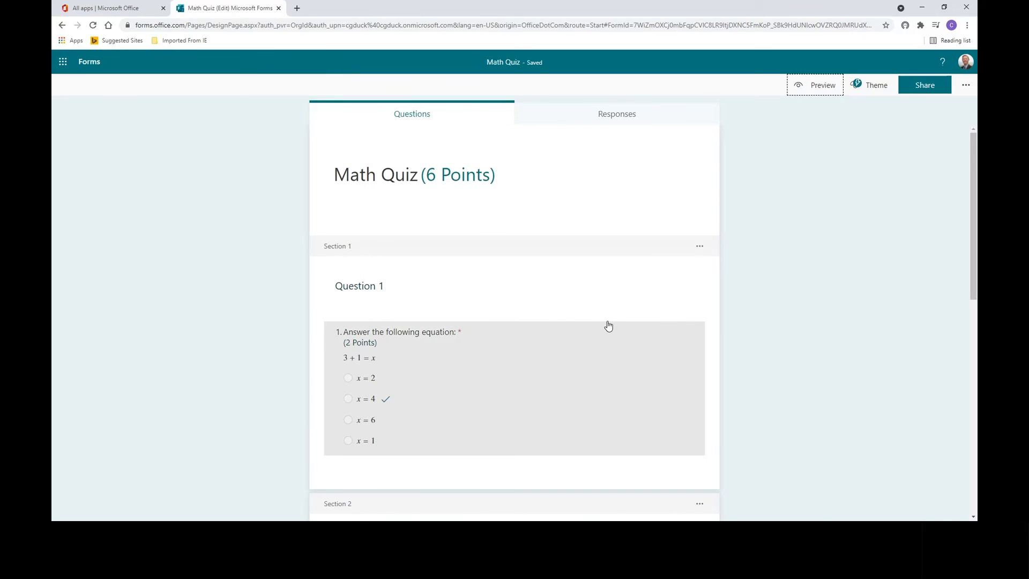